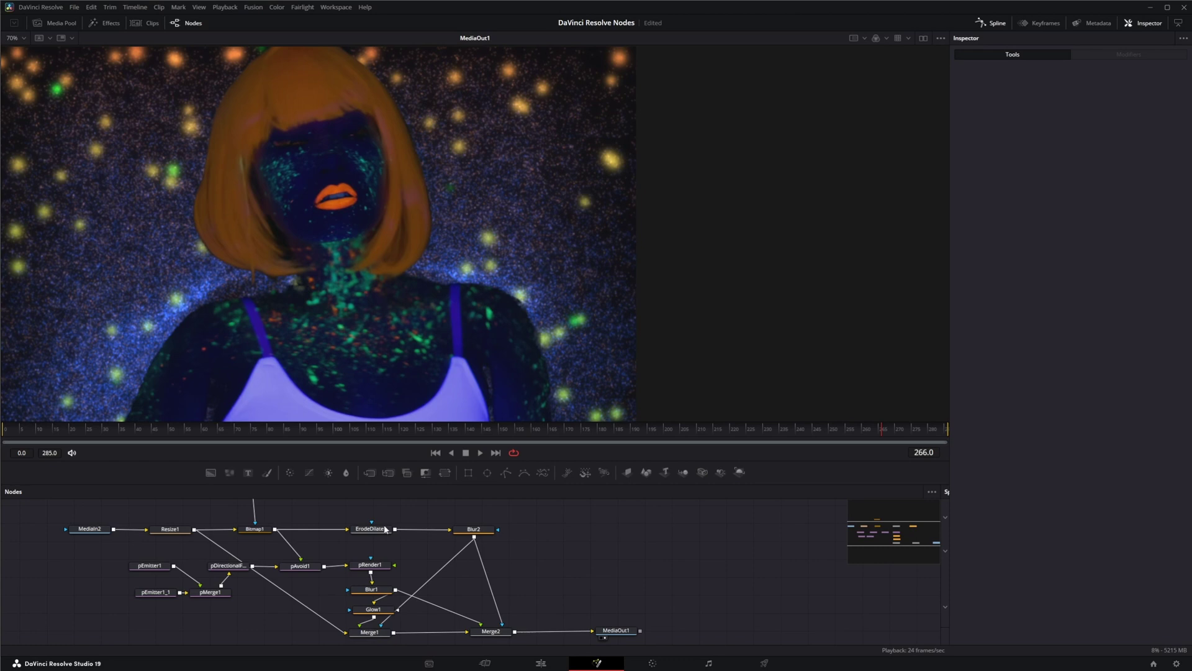
# Step: Save the project with Ctrl+S, with the particle comp resting at frame 266
pyautogui.hotkey('ctrl', 's')
# Step: Check Resize1's output size, return to the first frame, and reselect pAvoid1 (Distance 0.1, Strength 1.0)
pyautogui.click(300, 566)
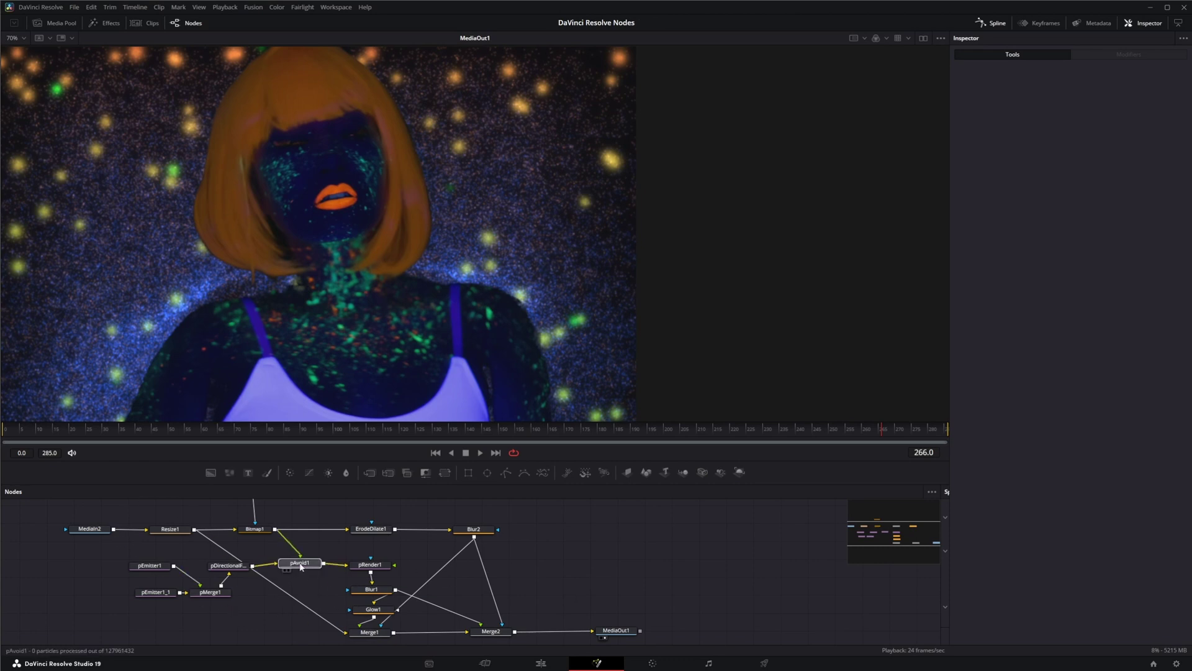
pyautogui.click(172, 532)
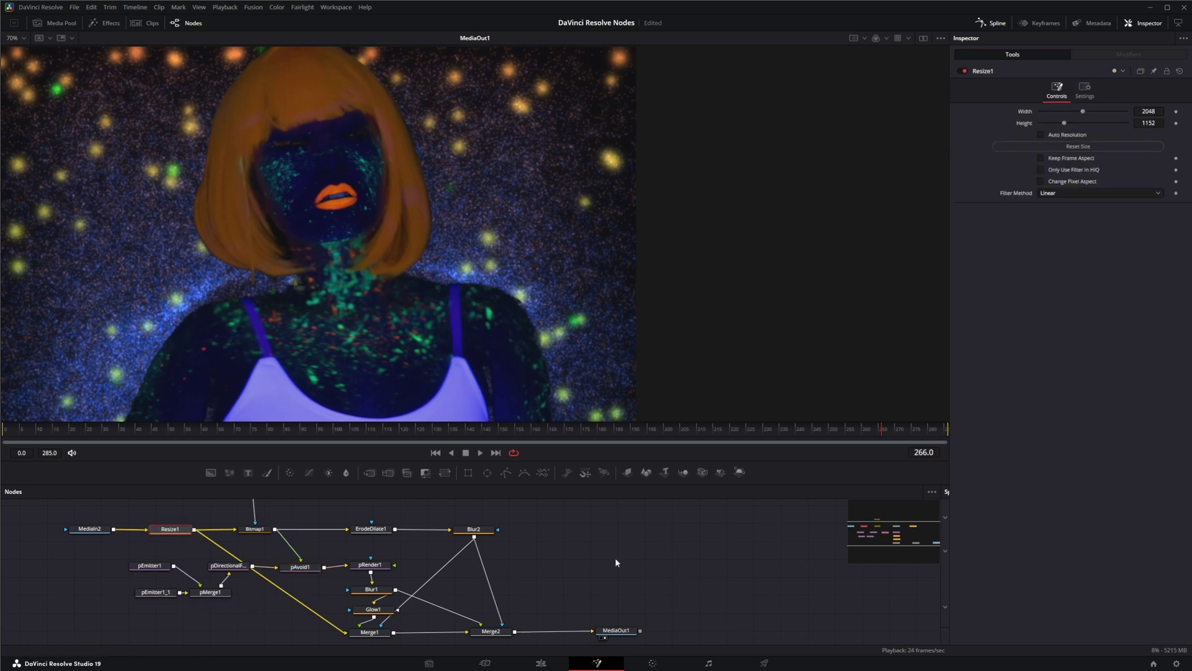
pyautogui.click(436, 454)
pyautogui.click(298, 568)
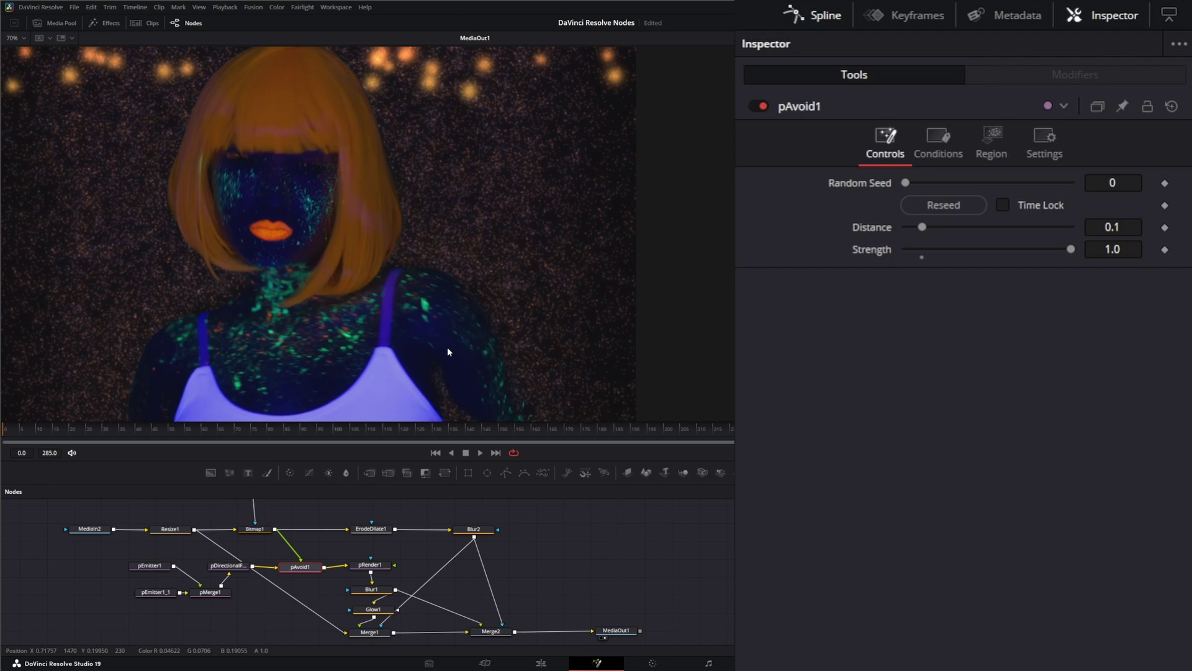
# Step: Add a solid black Background node feeding Merge1 and play the particle animation
pyautogui.moveTo(375, 568); pyautogui.dragTo(364, 345)
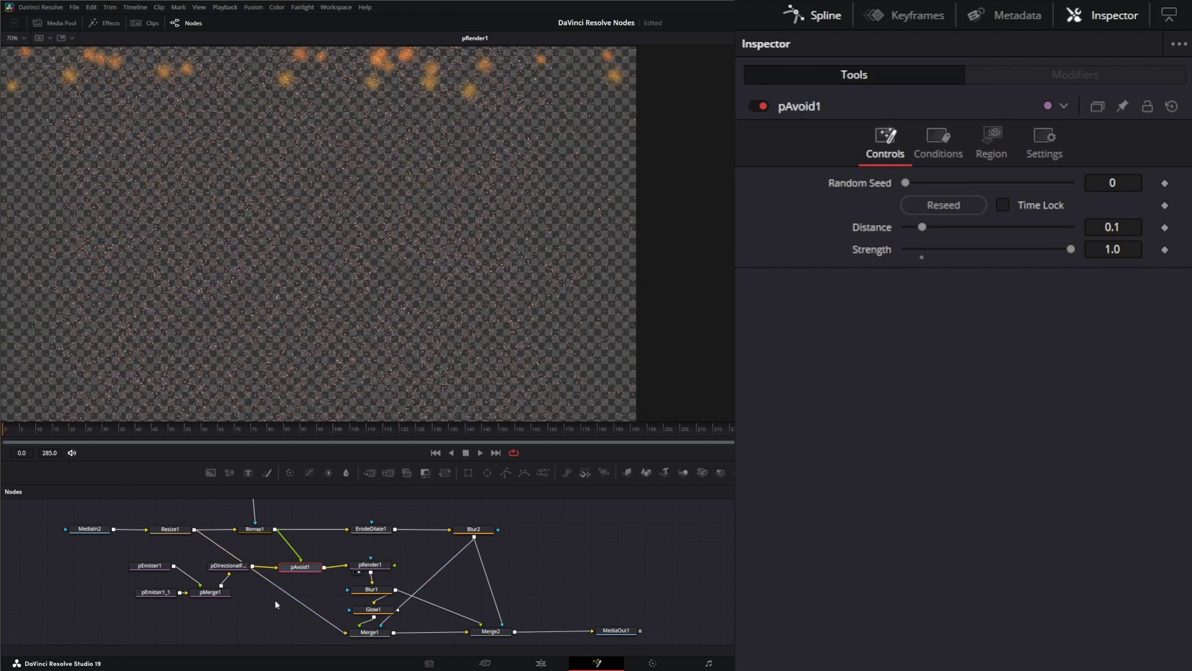
pyautogui.click(147, 626)
pyautogui.moveTo(210, 473); pyautogui.dragTo(363, 350)
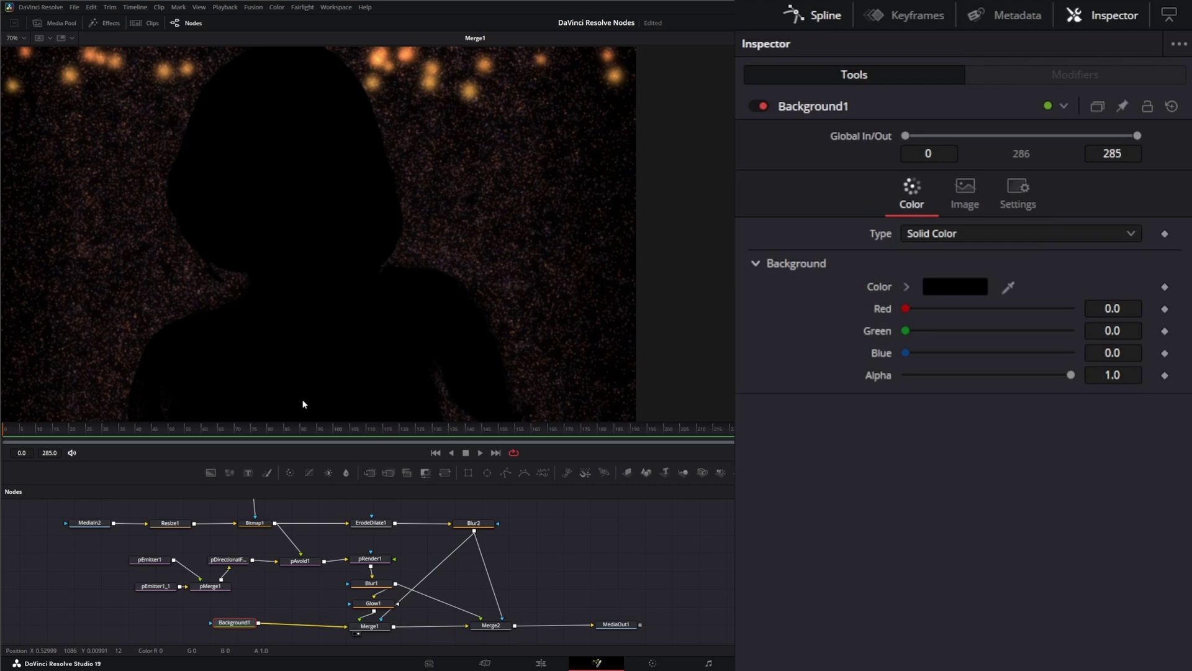
pyautogui.click(481, 454)
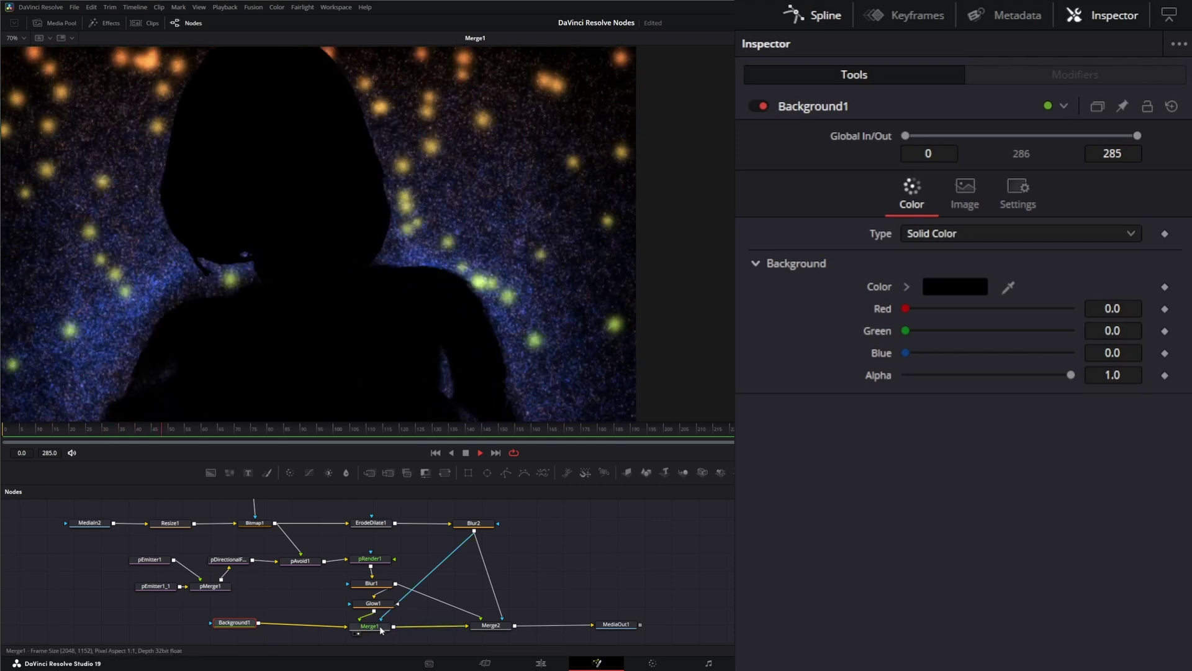
# Step: Reconnect Blur2's output into Merge1 and reselect the pAvoid1 node
pyautogui.moveTo(395, 621); pyautogui.dragTo(453, 567)
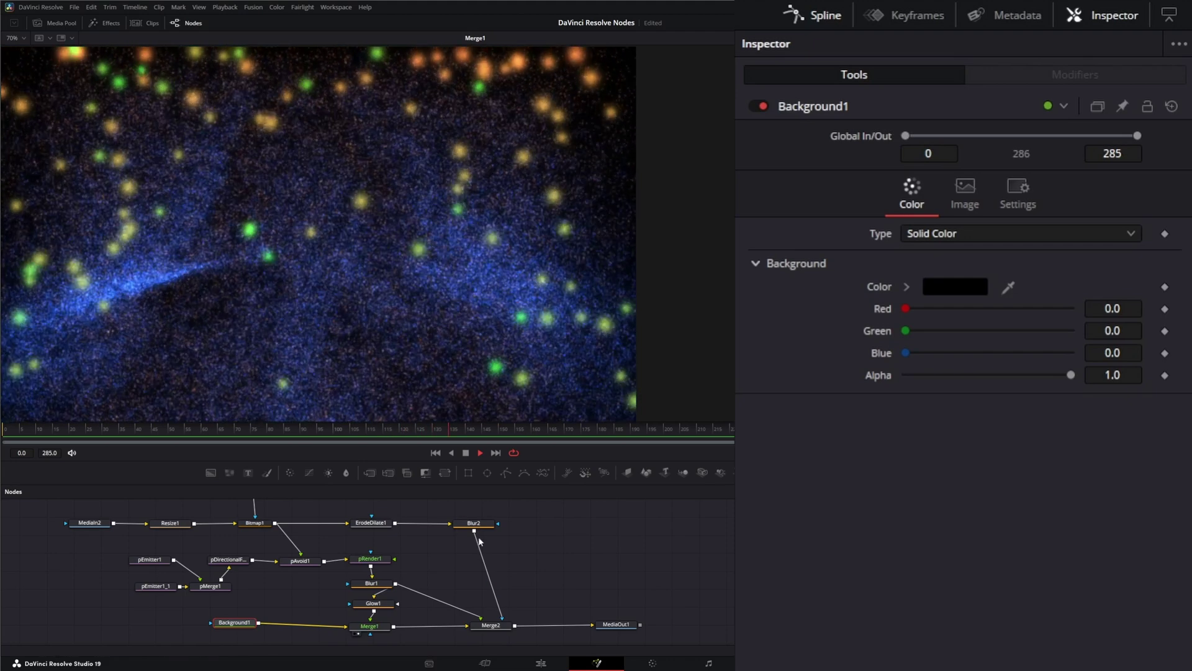
pyautogui.moveTo(476, 532); pyautogui.dragTo(370, 634)
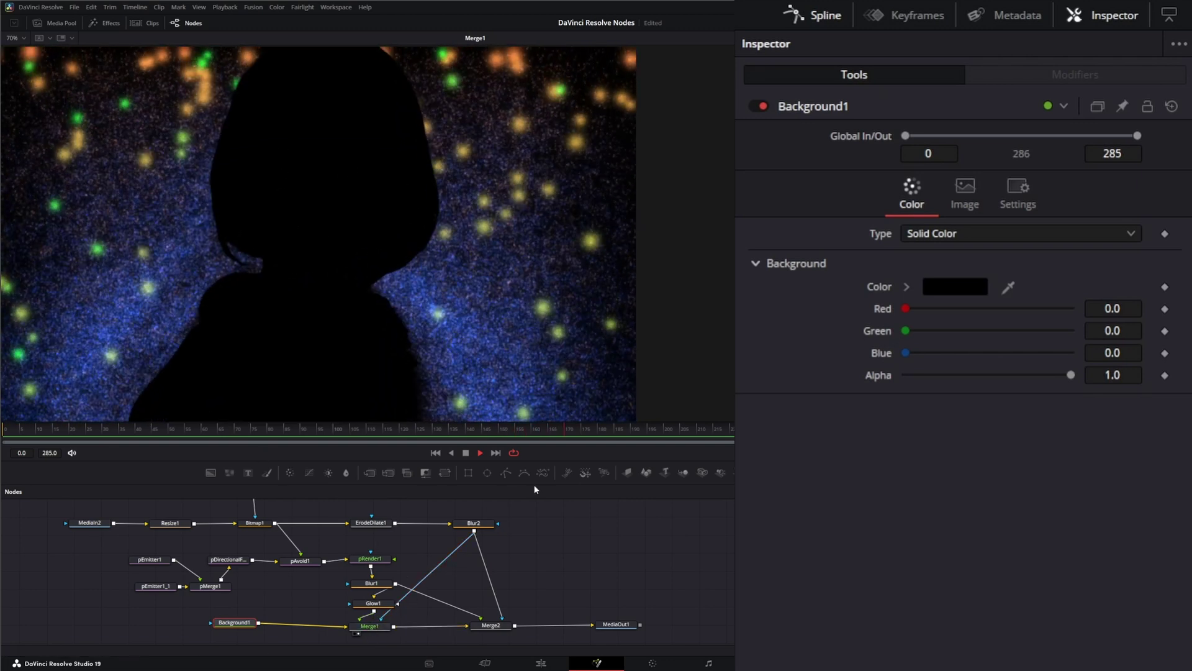
pyautogui.click(299, 563)
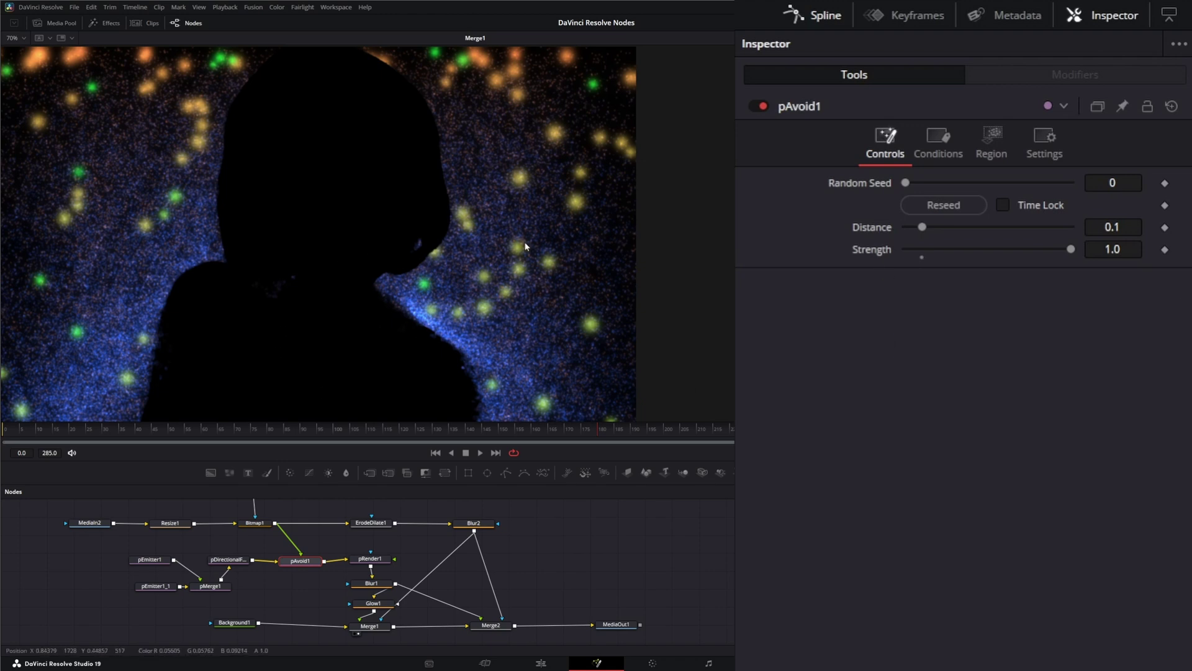
pyautogui.click(480, 452)
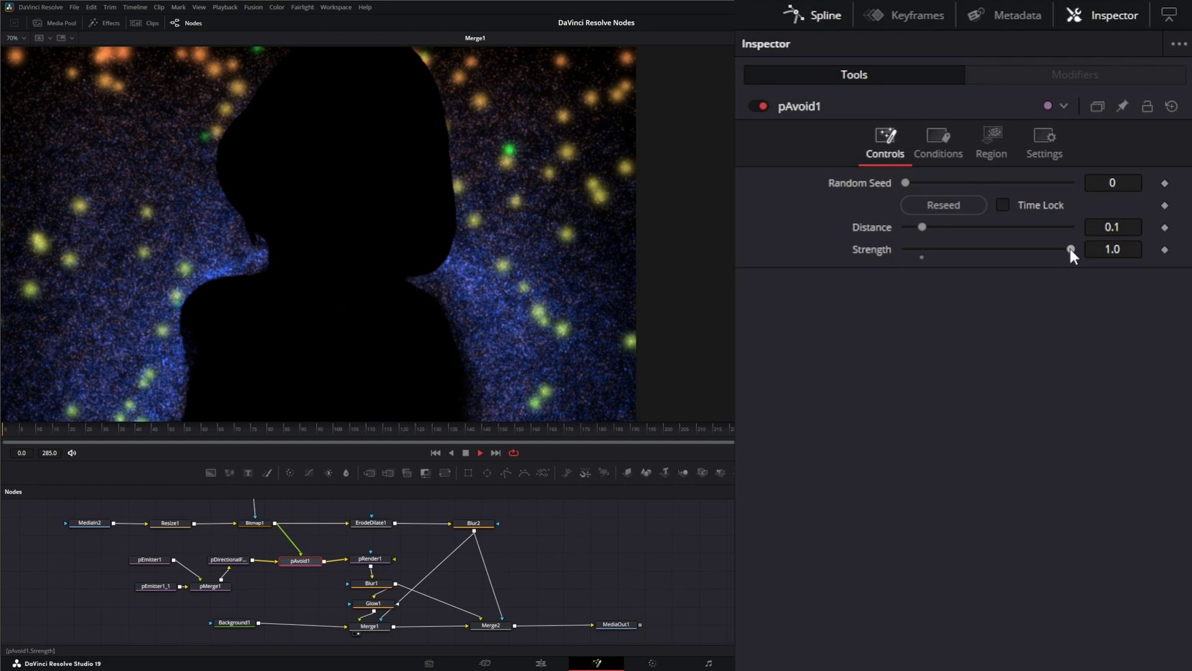
pyautogui.moveTo(1070, 249); pyautogui.dragTo(851, 265)
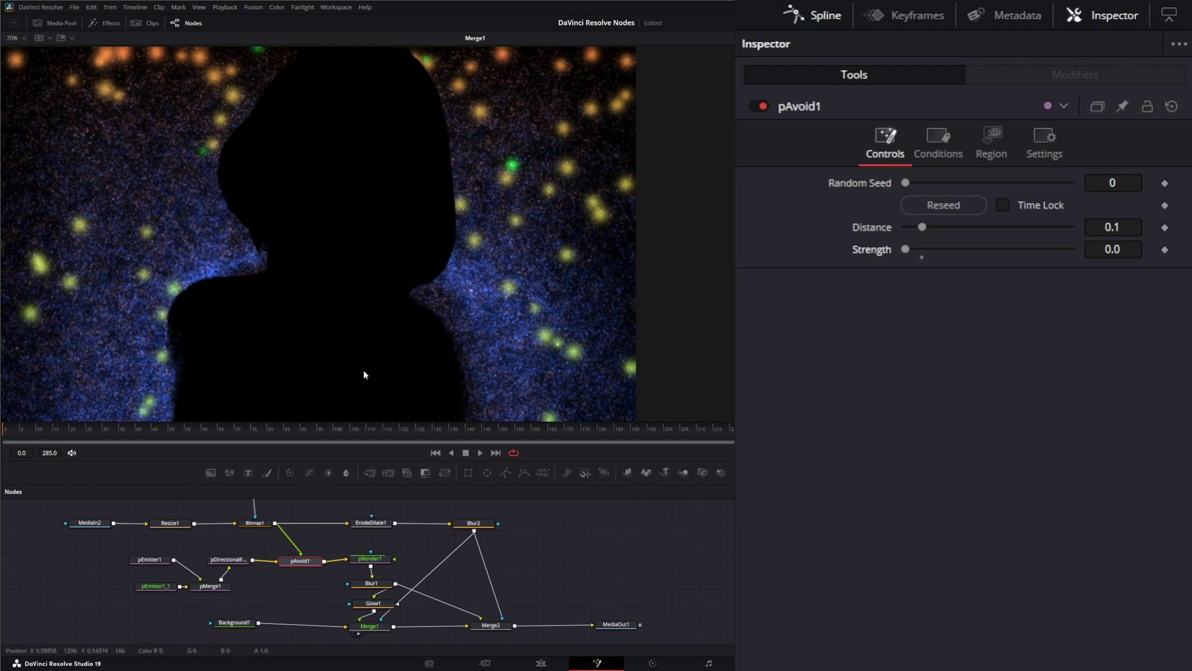
pyautogui.click(481, 453)
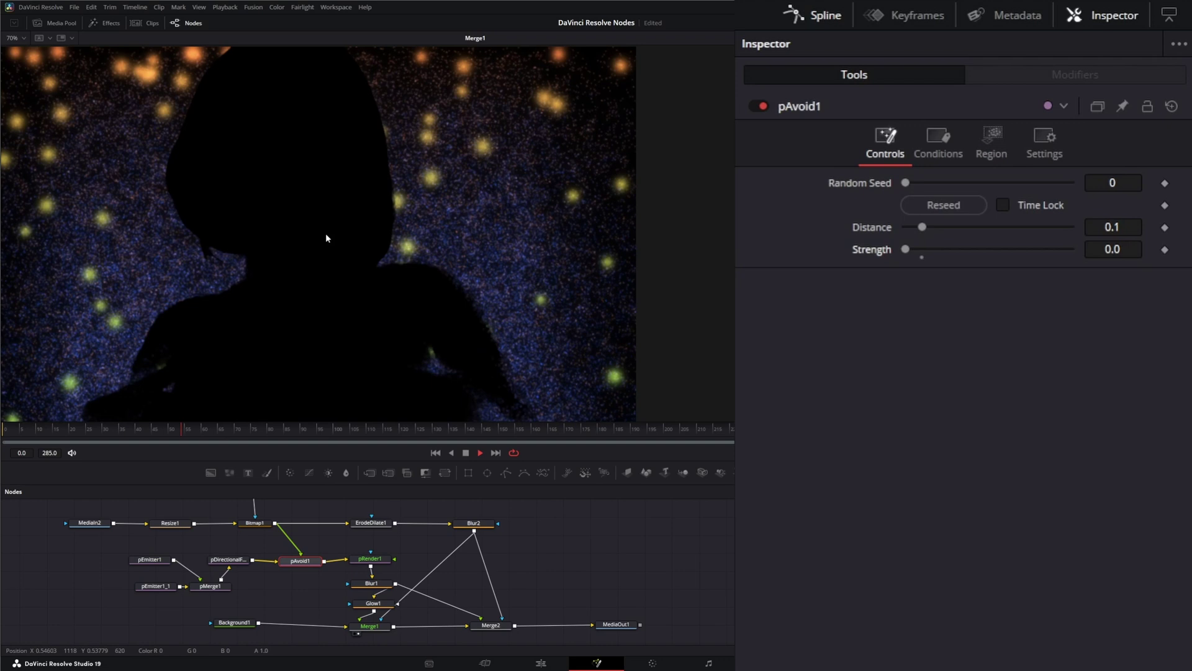
pyautogui.click(466, 454)
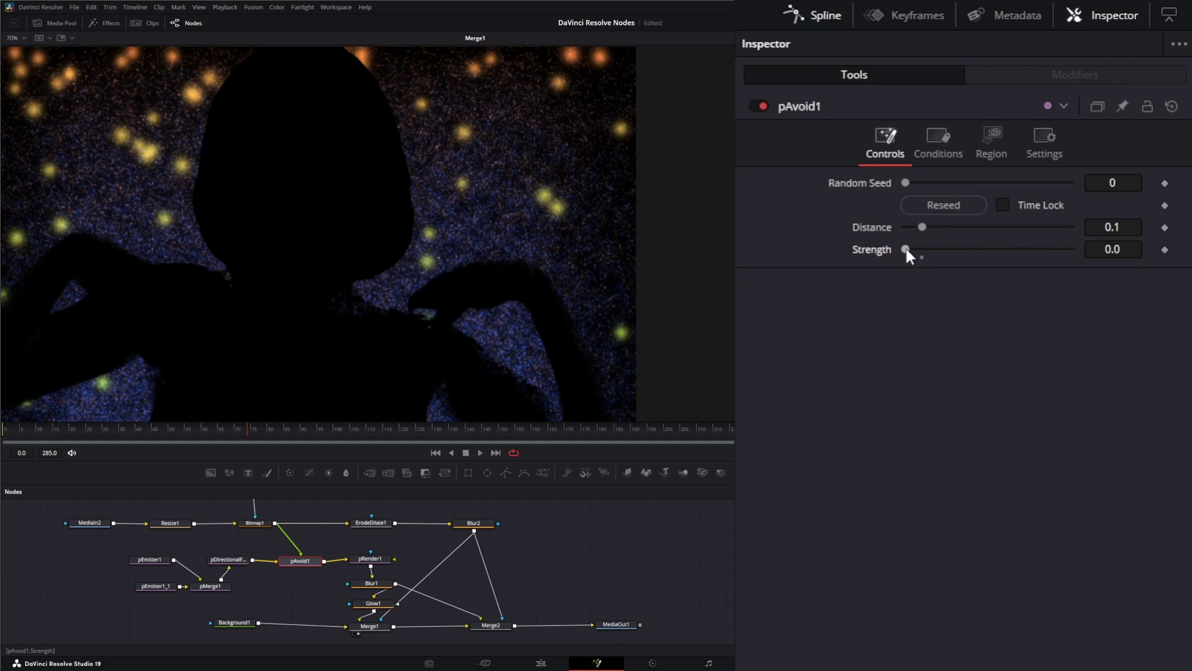
pyautogui.moveTo(906, 248); pyautogui.dragTo(1112, 245)
pyautogui.click(434, 455)
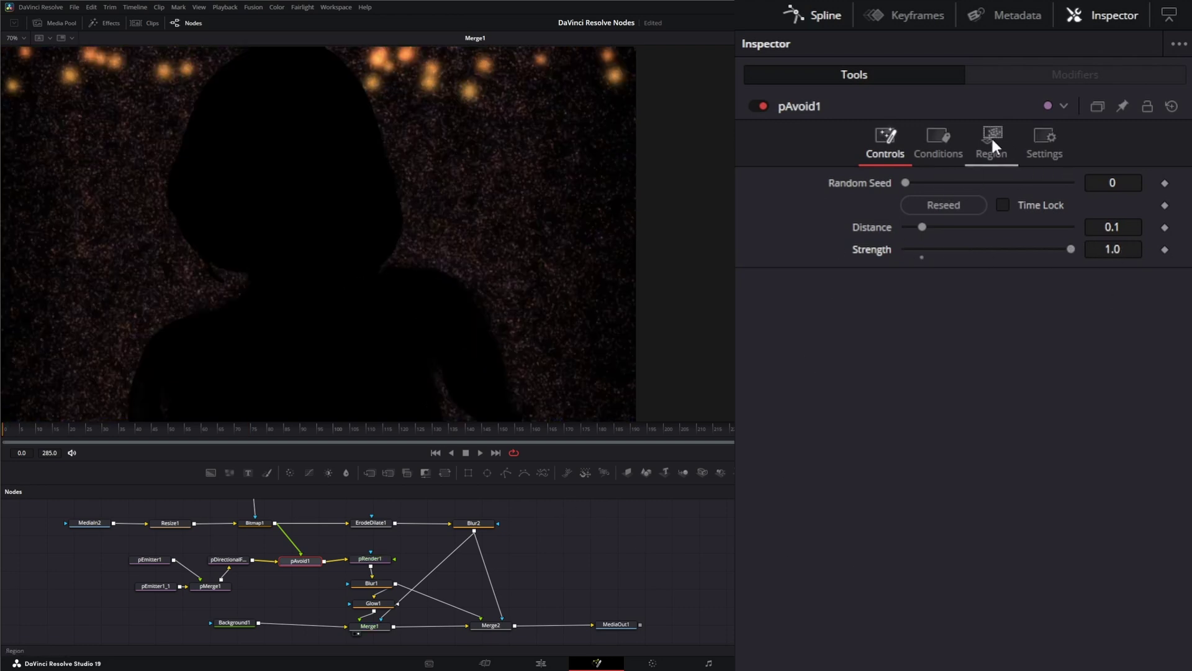
# Step: Switch pAvoid1's Region from Bitmap to Cube, sized 0.1 on each axis
pyautogui.click(992, 145)
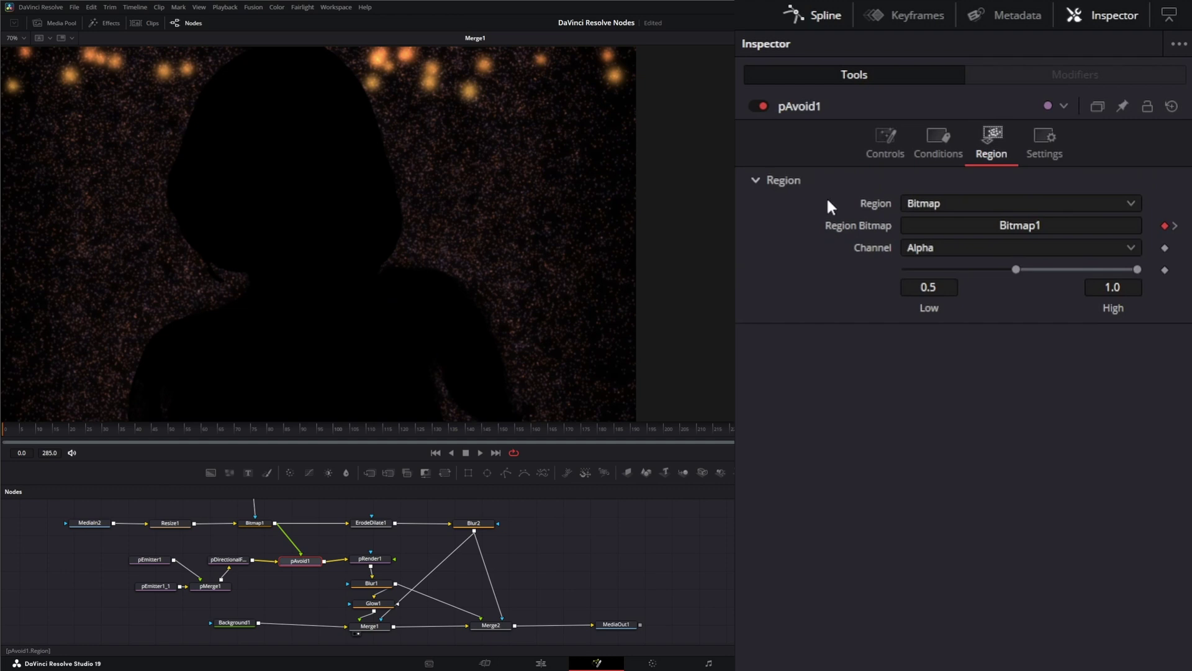
pyautogui.click(942, 205)
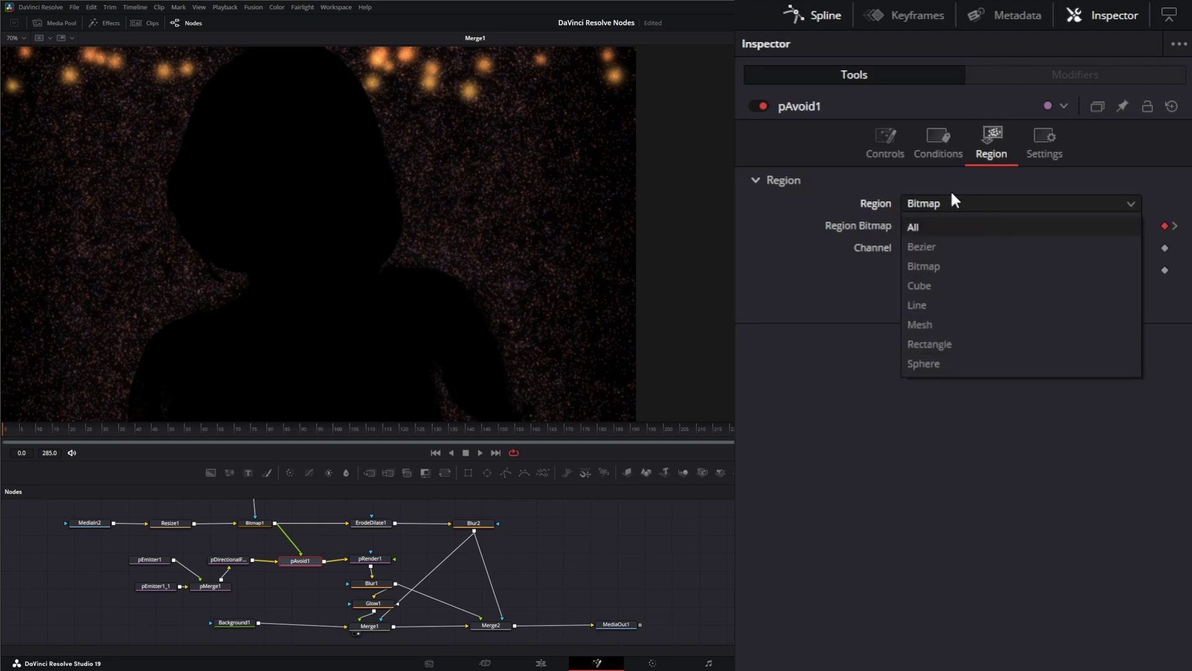
pyautogui.click(949, 264)
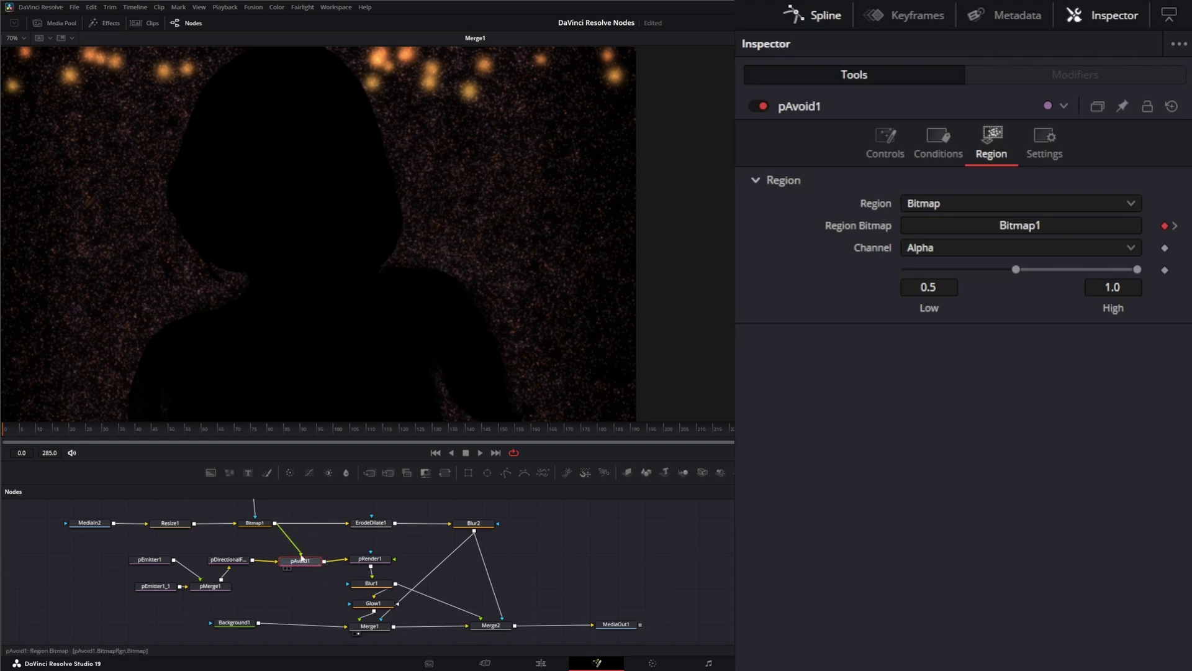
pyautogui.click(950, 203)
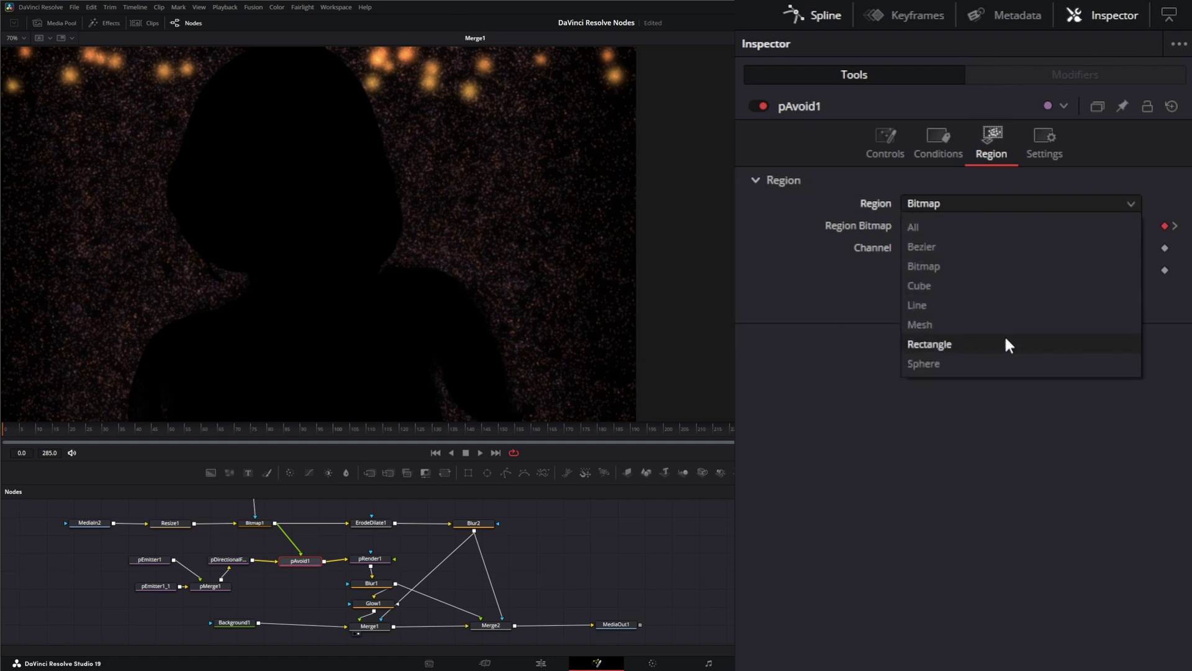
pyautogui.click(919, 285)
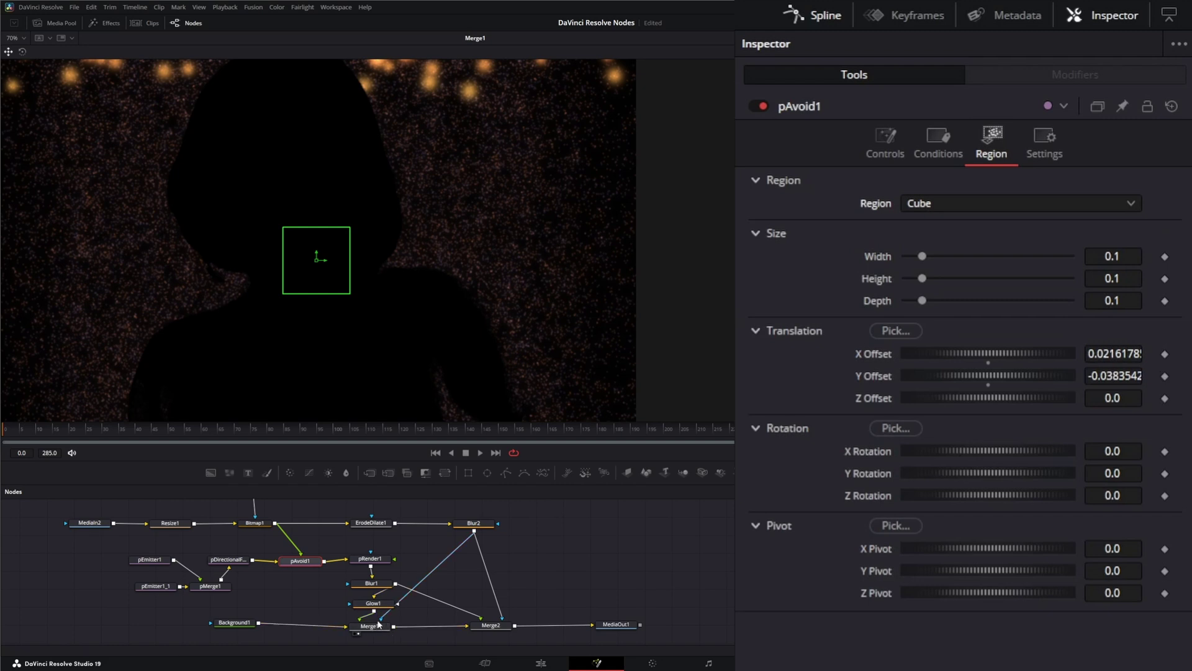
# Step: Disconnect the Blur2 silhouette mask from Merge1 and preview particles around the cube
pyautogui.moveTo(380, 621); pyautogui.dragTo(412, 615)
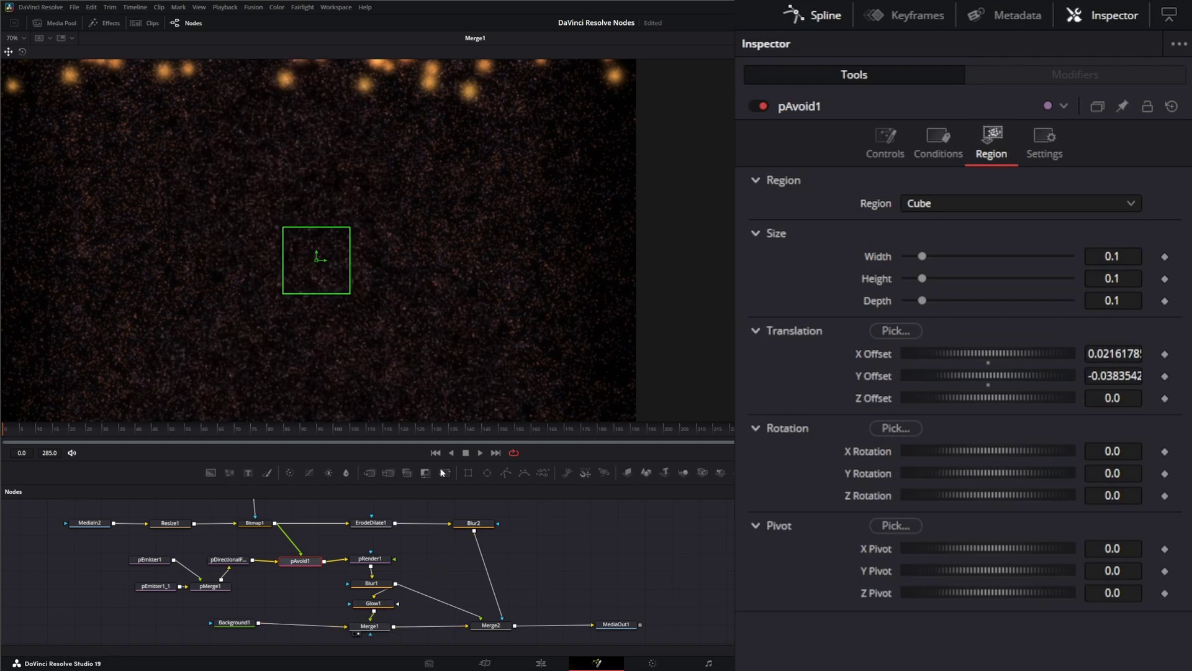
pyautogui.click(482, 453)
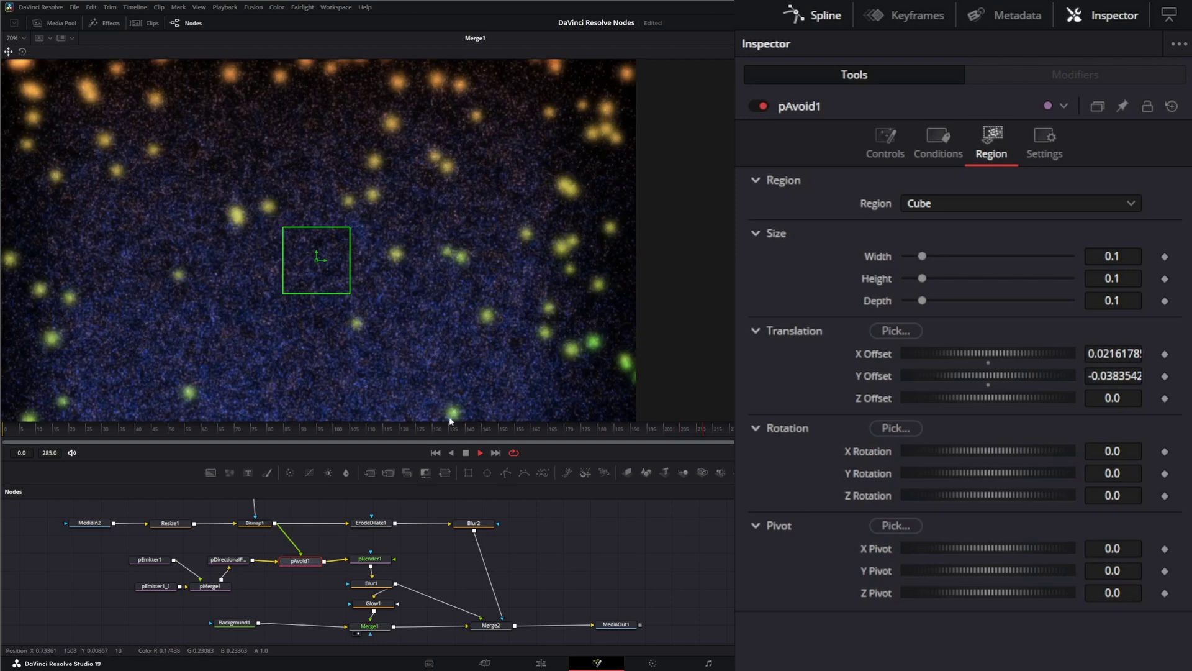
pyautogui.click(480, 453)
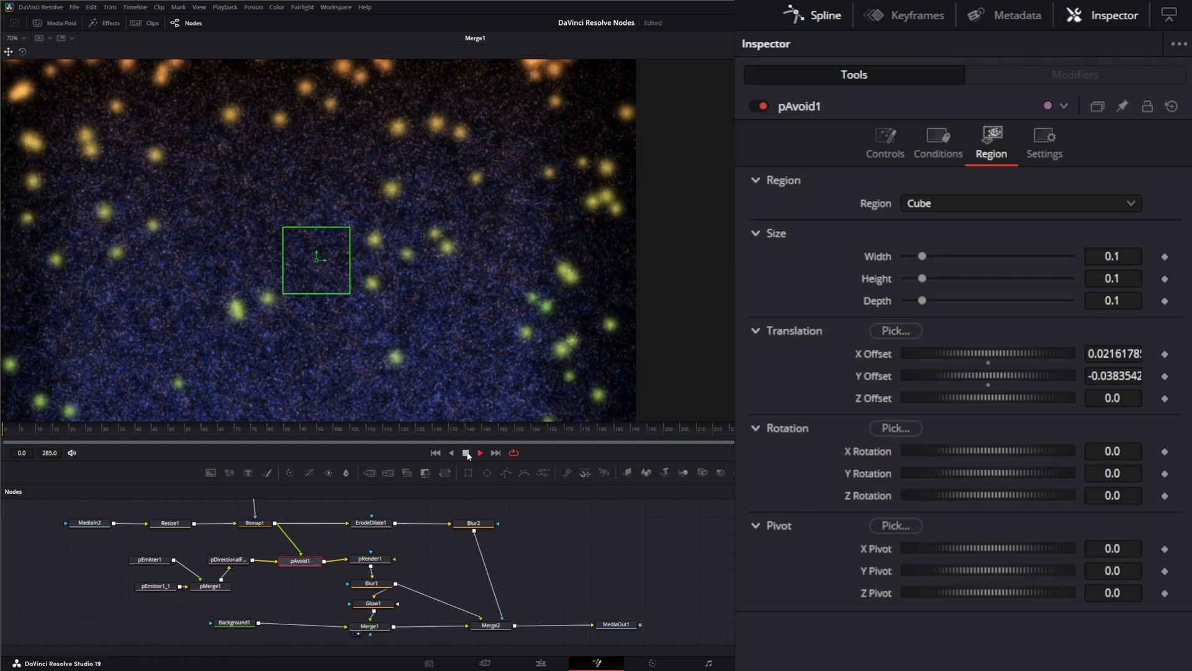
# Step: Set pAvoid1's region to Sphere, preview it, and view Conditions (Probability 1.0, Age 0.0–1.0)
pyautogui.click(935, 199)
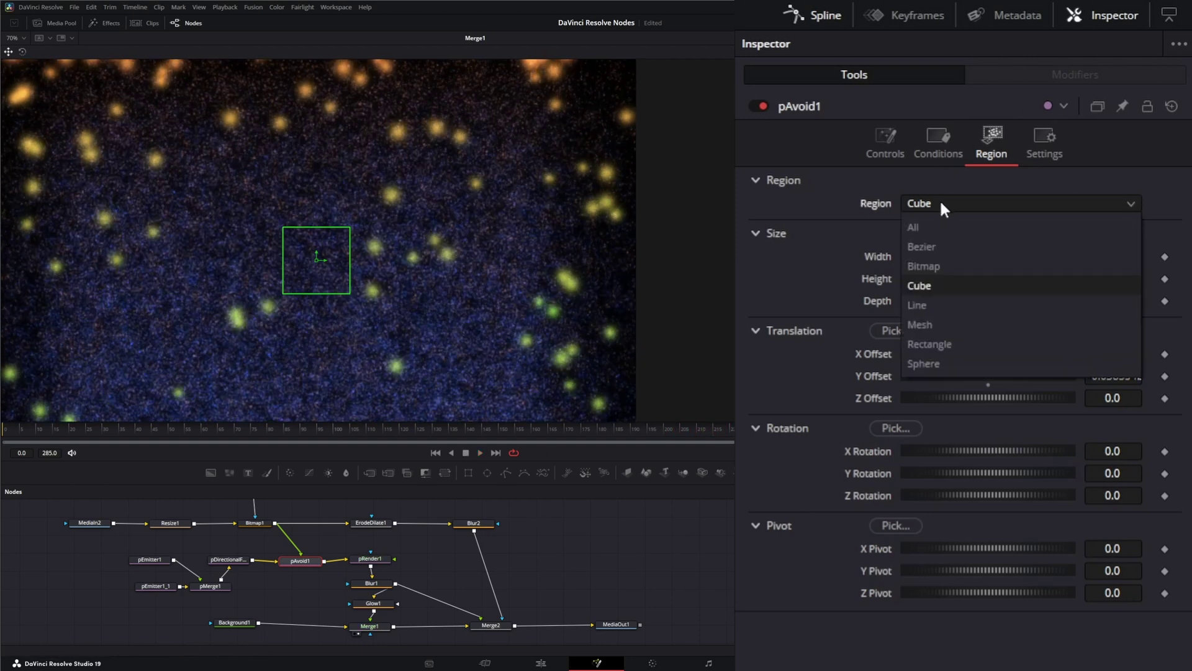
pyautogui.click(950, 366)
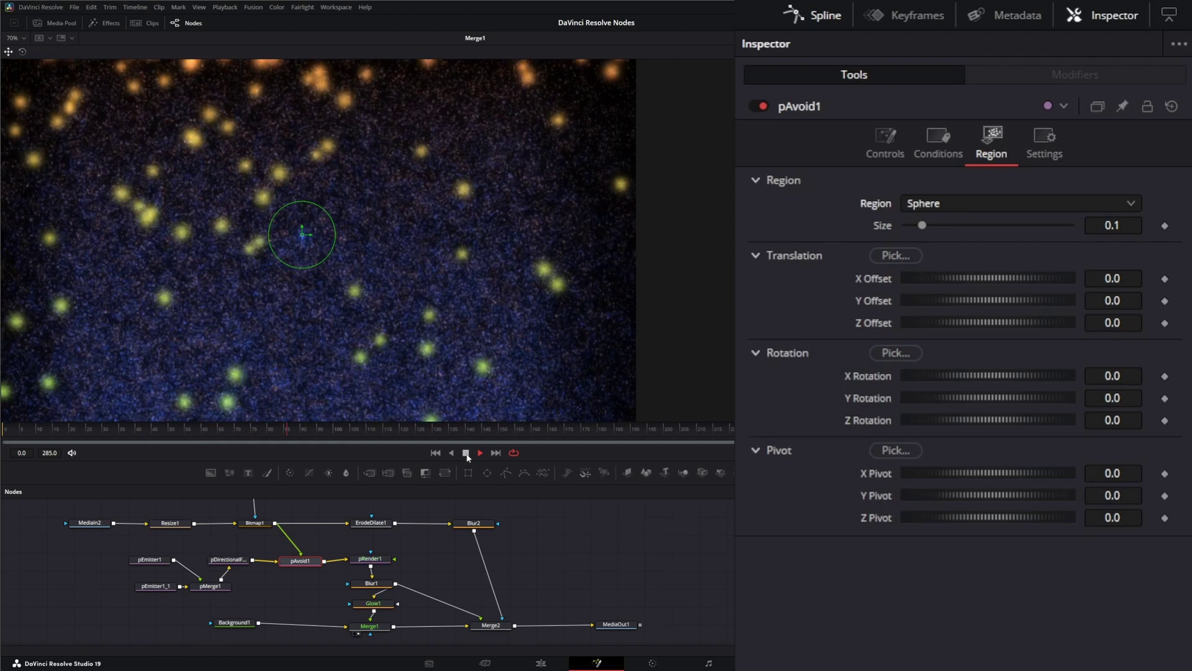
pyautogui.click(467, 453)
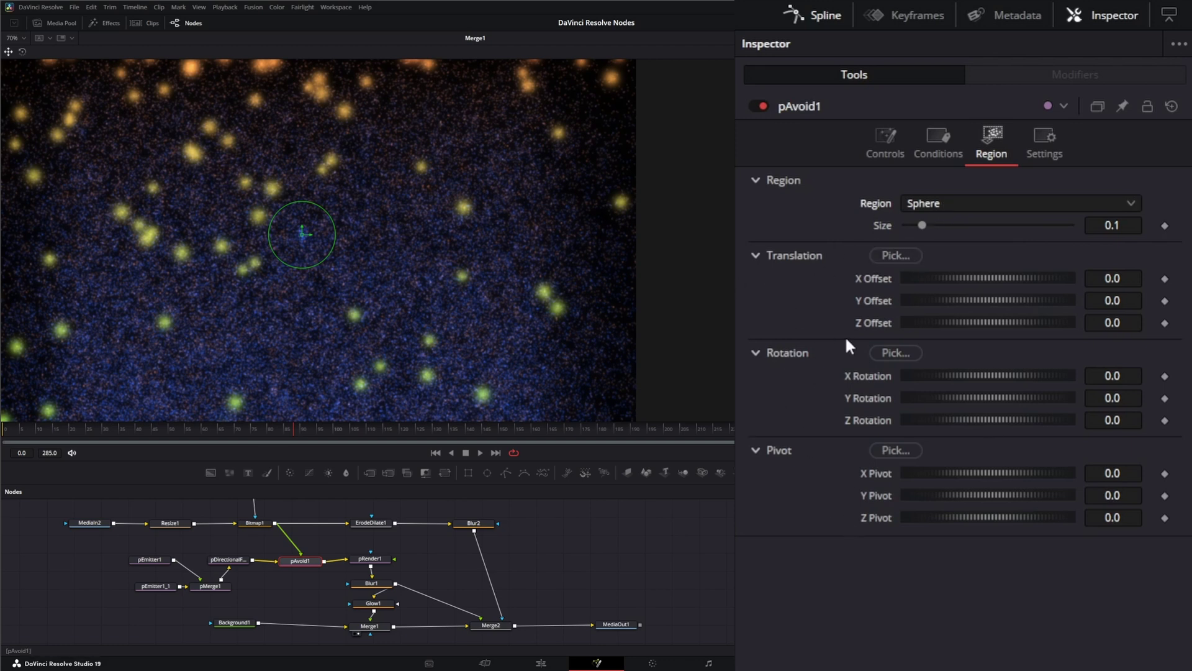
pyautogui.click(941, 142)
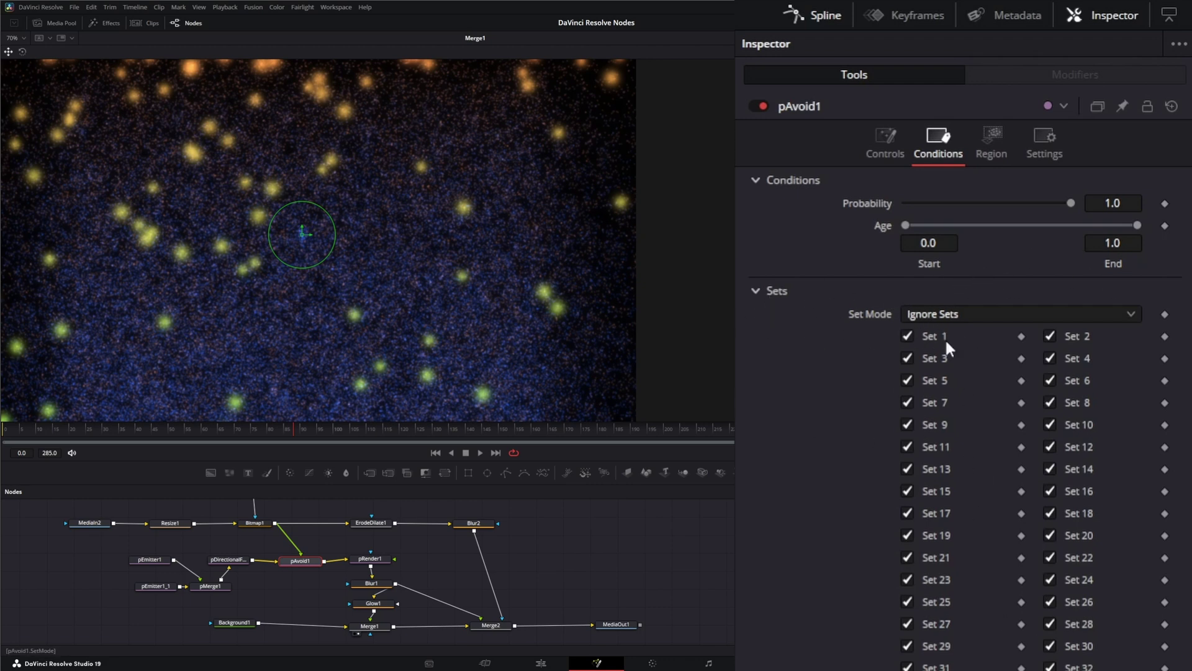
# Step: Return to pAvoid1's main controls, then show its Region settings (Sphere, Size 0.1)
pyautogui.click(890, 143)
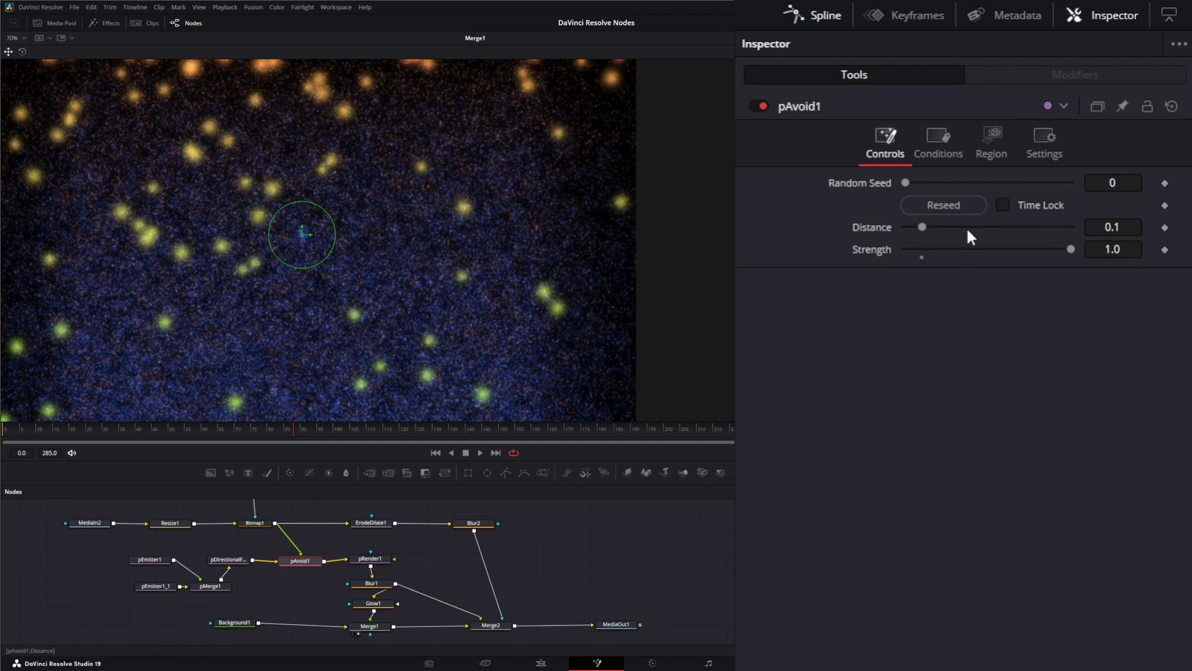
pyautogui.click(1001, 140)
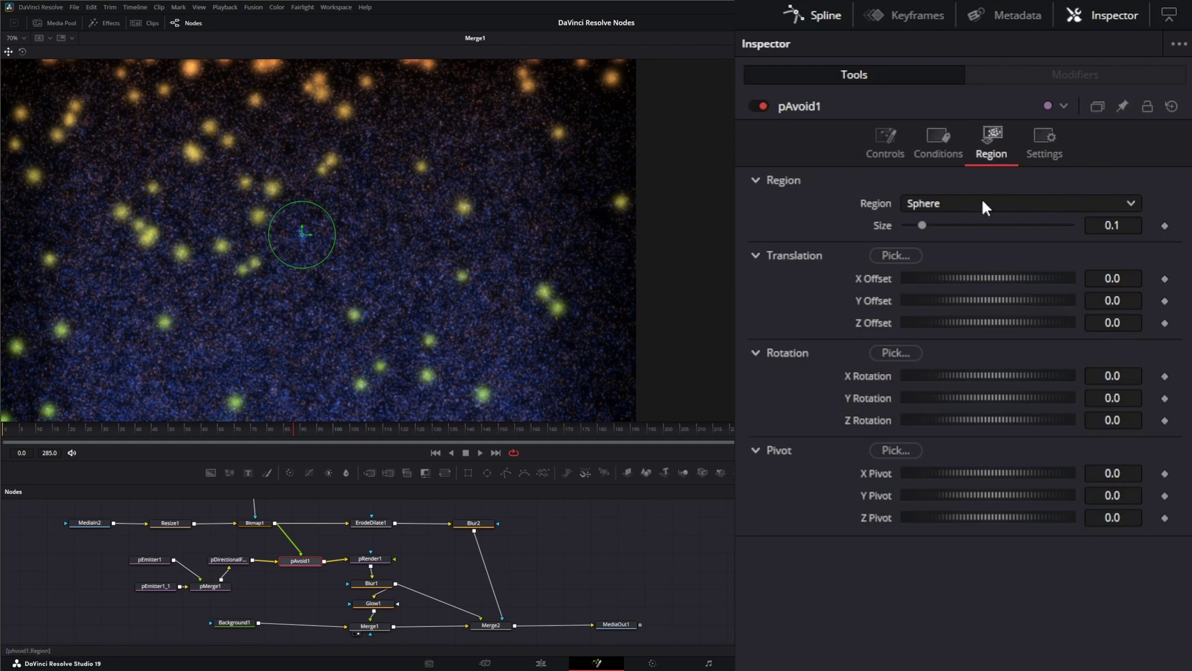
# Step: Set pAvoid1's Region back to Bitmap (Bitmap1) and restart playback from the first frame
pyautogui.click(965, 205)
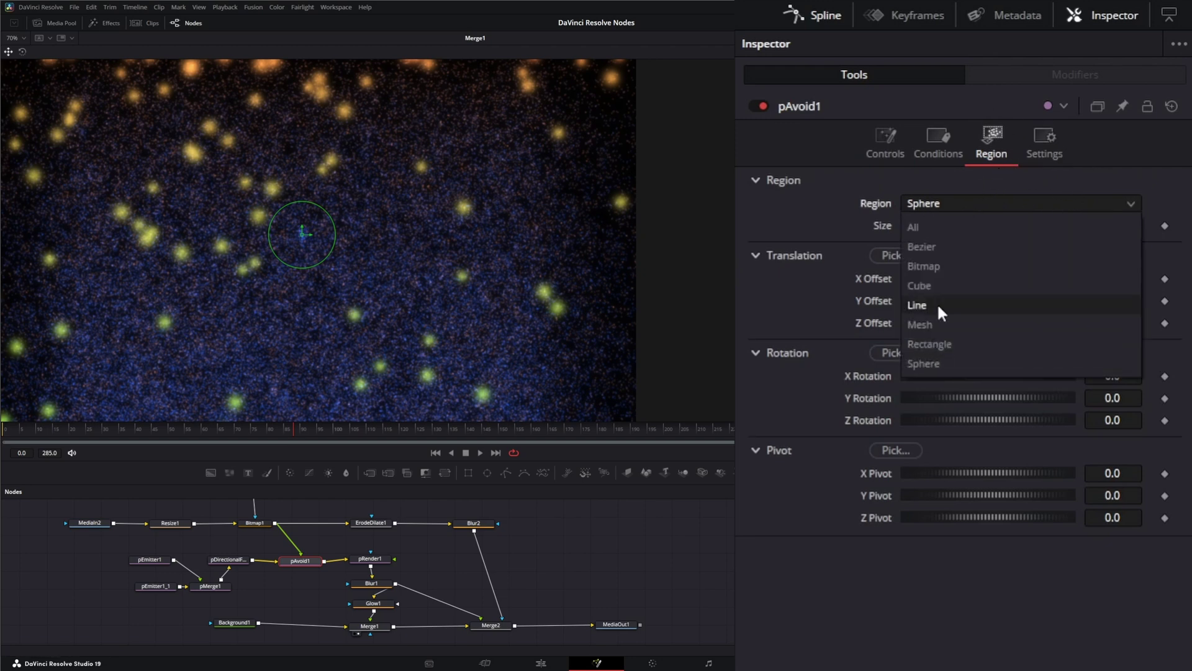
pyautogui.click(940, 269)
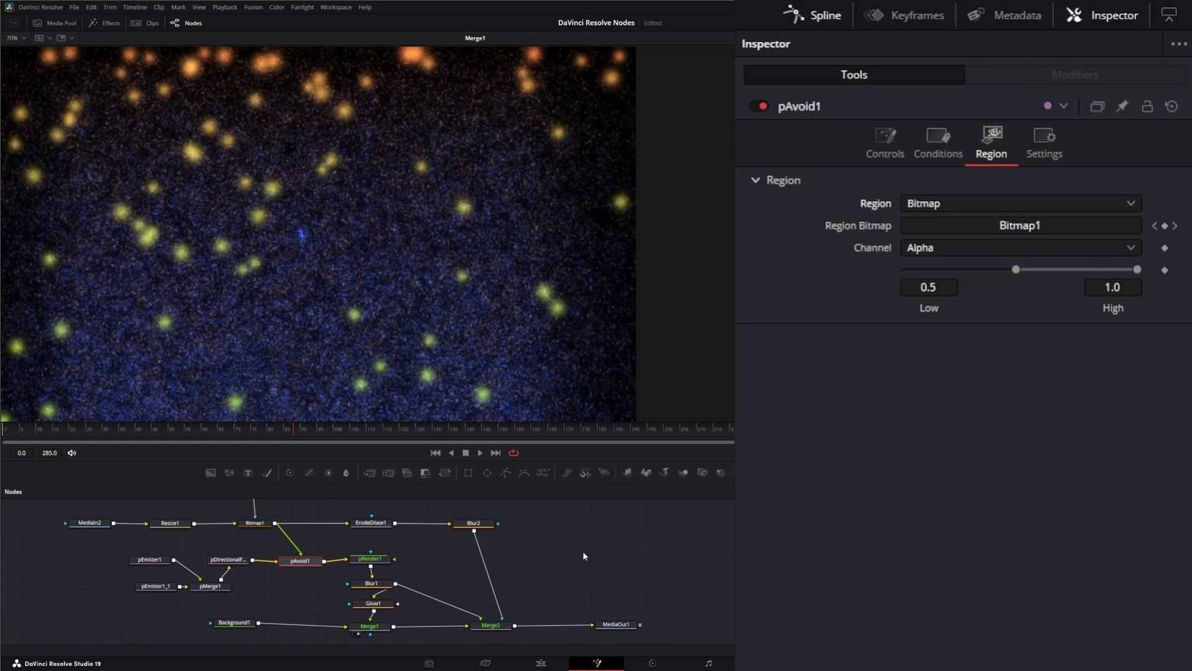
pyautogui.click(435, 453)
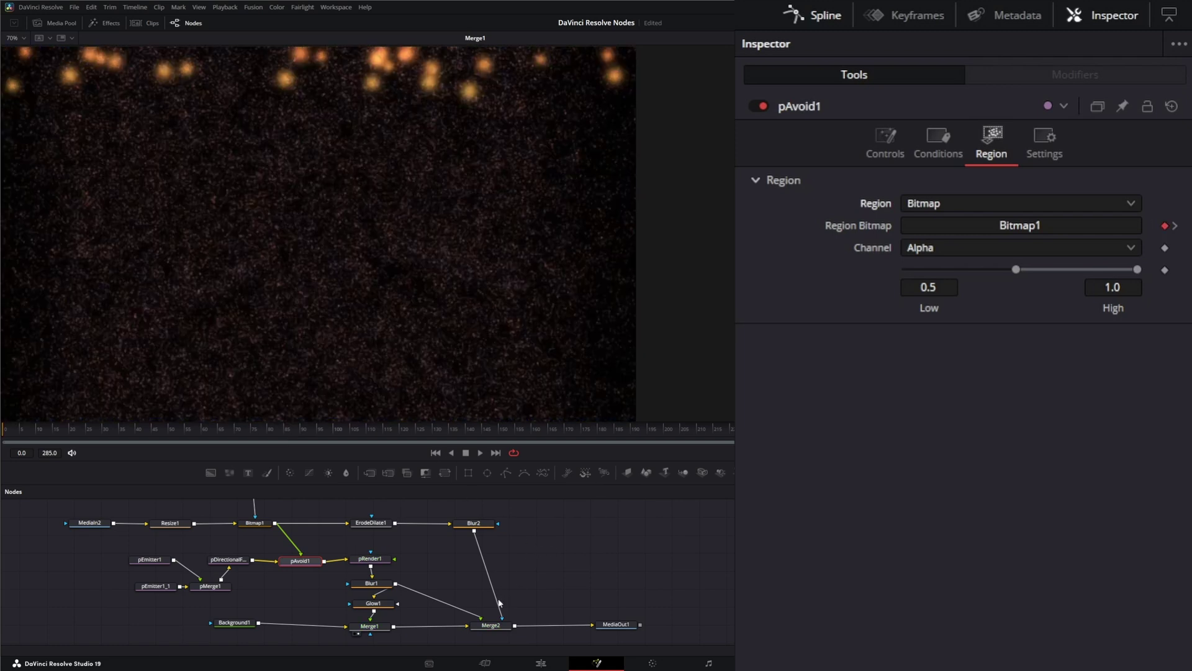
# Step: Wire Blur2 into Merge1's mask, swap Background1 for Resize1, and view MediaOut1
pyautogui.moveTo(474, 531); pyautogui.dragTo(314, 628)
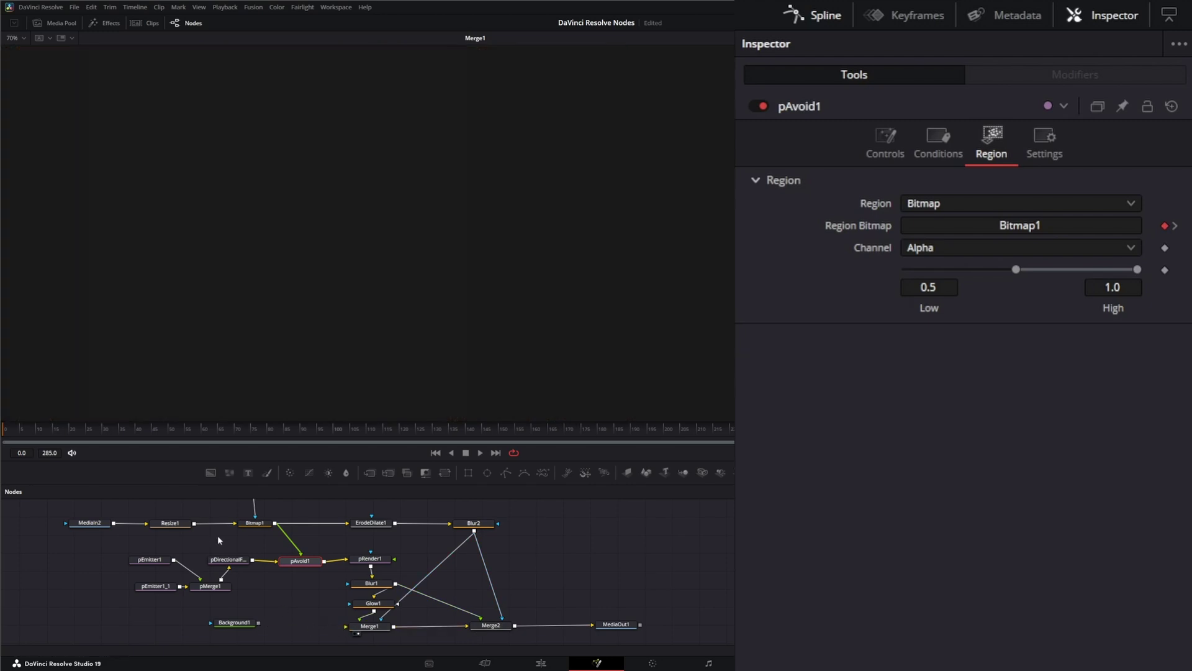
pyautogui.moveTo(194, 523); pyautogui.dragTo(345, 627)
pyautogui.click(600, 632)
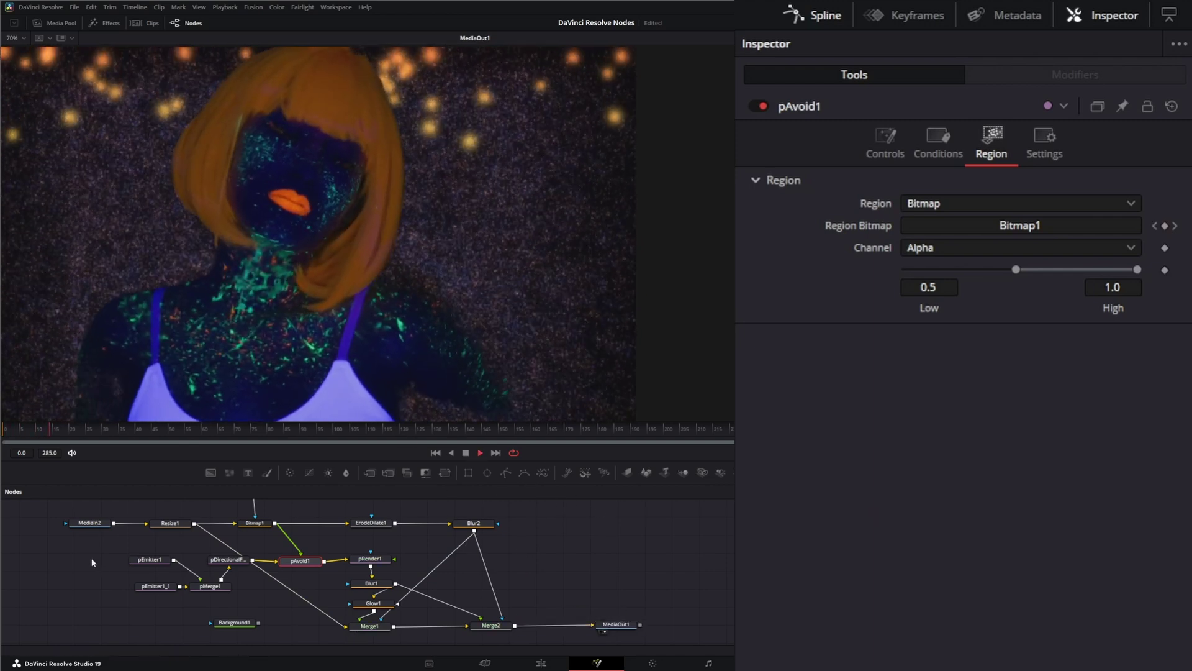
# Step: Preview the Resize1 footage, then load the Bitmap1 actress matte in the viewer
pyautogui.moveTo(93, 553); pyautogui.dragTo(146, 543)
pyautogui.click(226, 541)
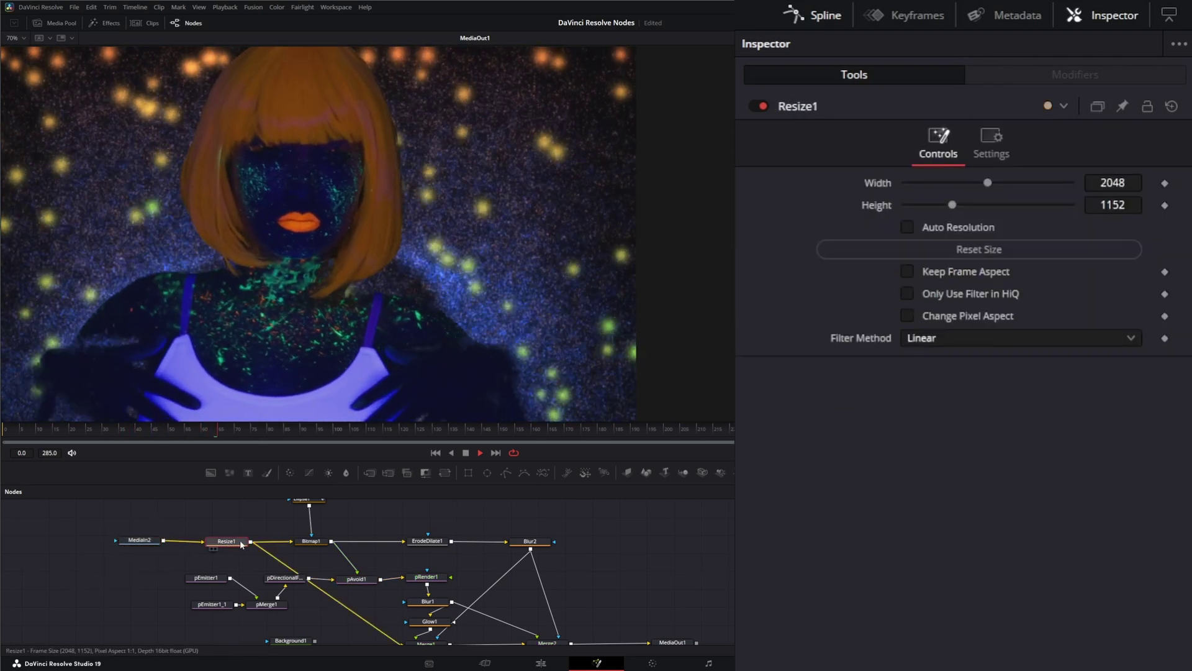
pyautogui.press('1')
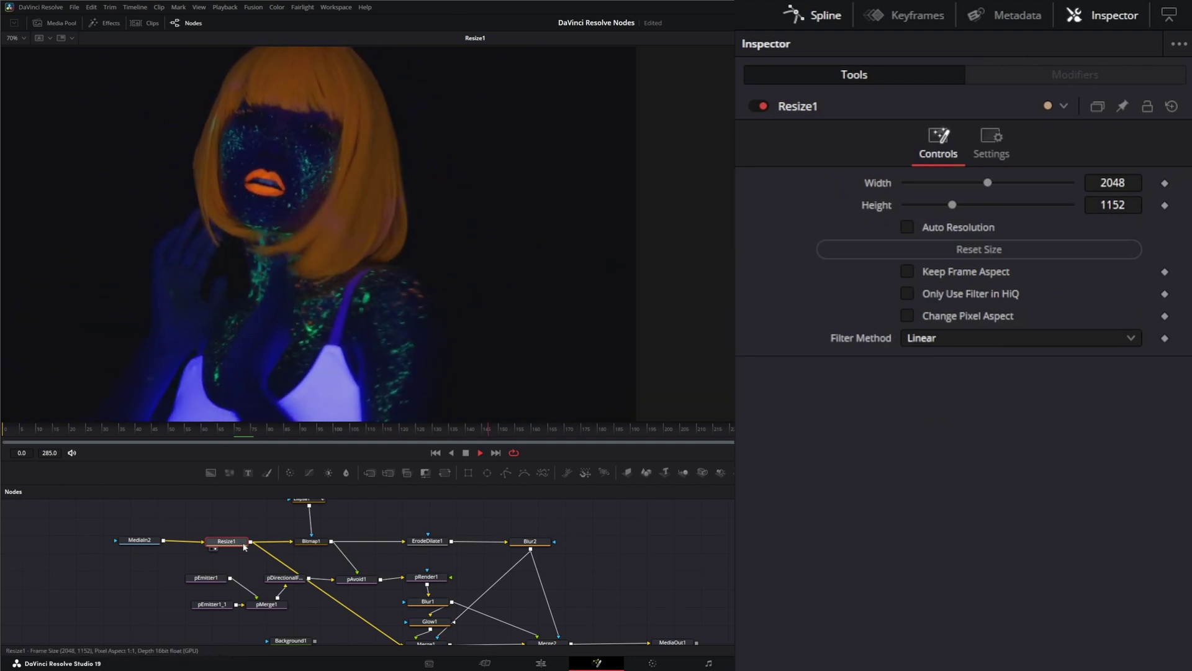
pyautogui.moveTo(225, 542)
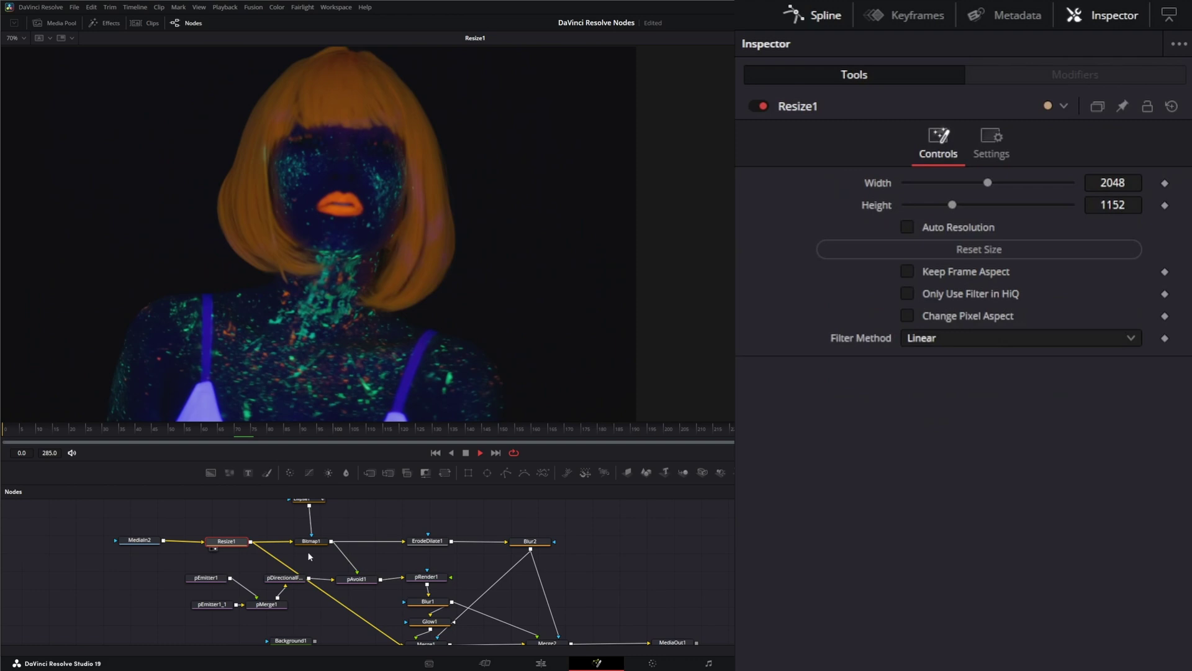
pyautogui.moveTo(317, 545); pyautogui.dragTo(333, 362)
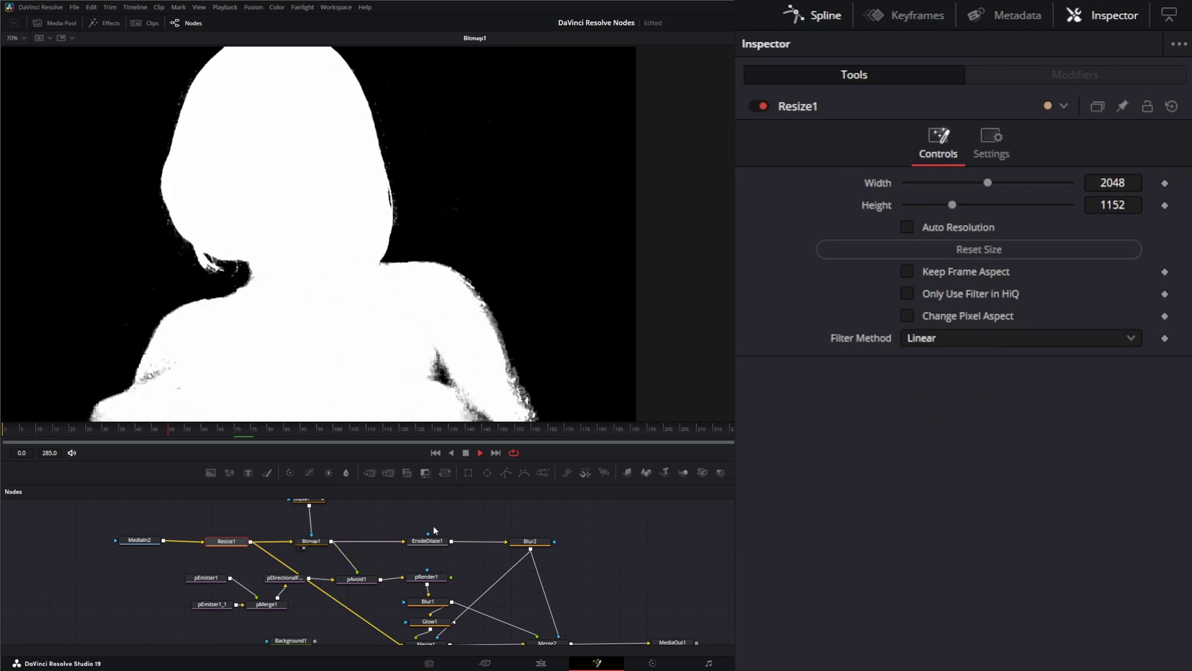
pyautogui.scroll(1, 391, 538)
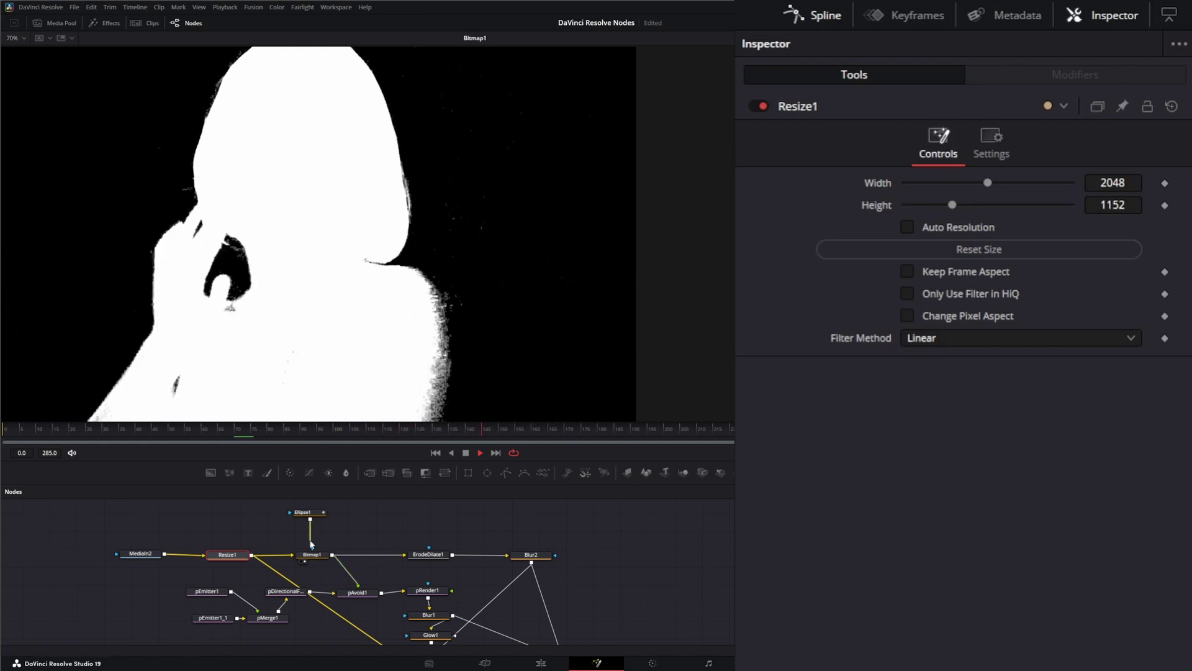
# Step: Connect Ellipse1 as Bitmap1's effect mask and move the ellipse over the actress's face
pyautogui.moveTo(311, 544); pyautogui.dragTo(340, 548)
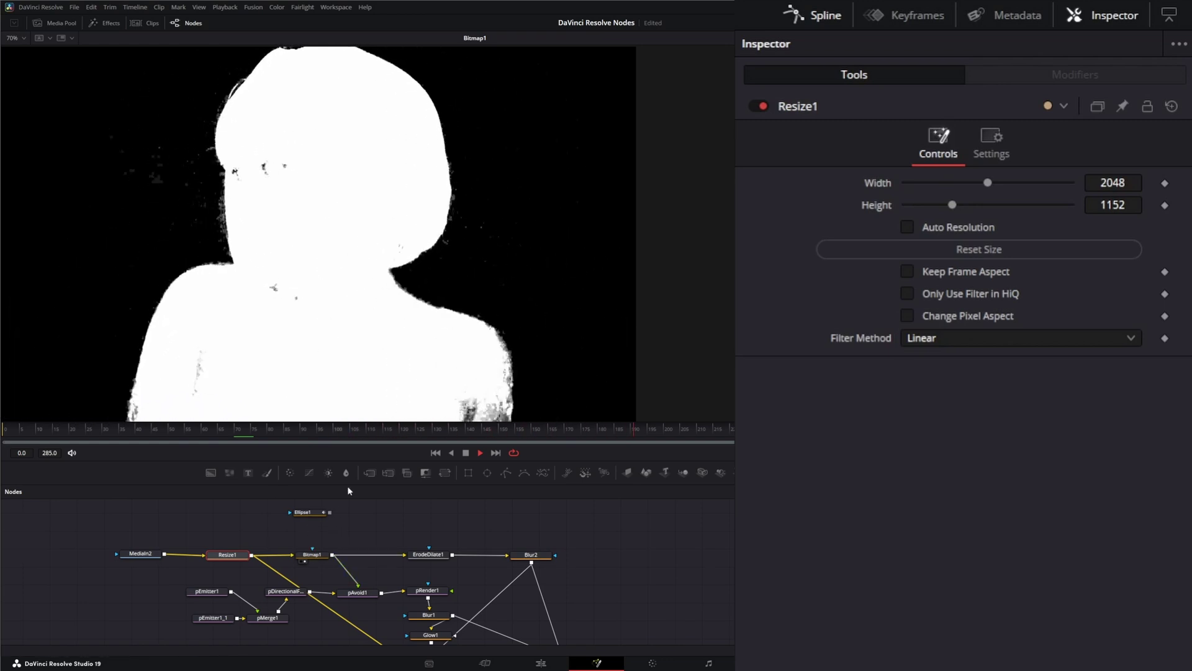
pyautogui.moveTo(320, 549); pyautogui.dragTo(312, 550)
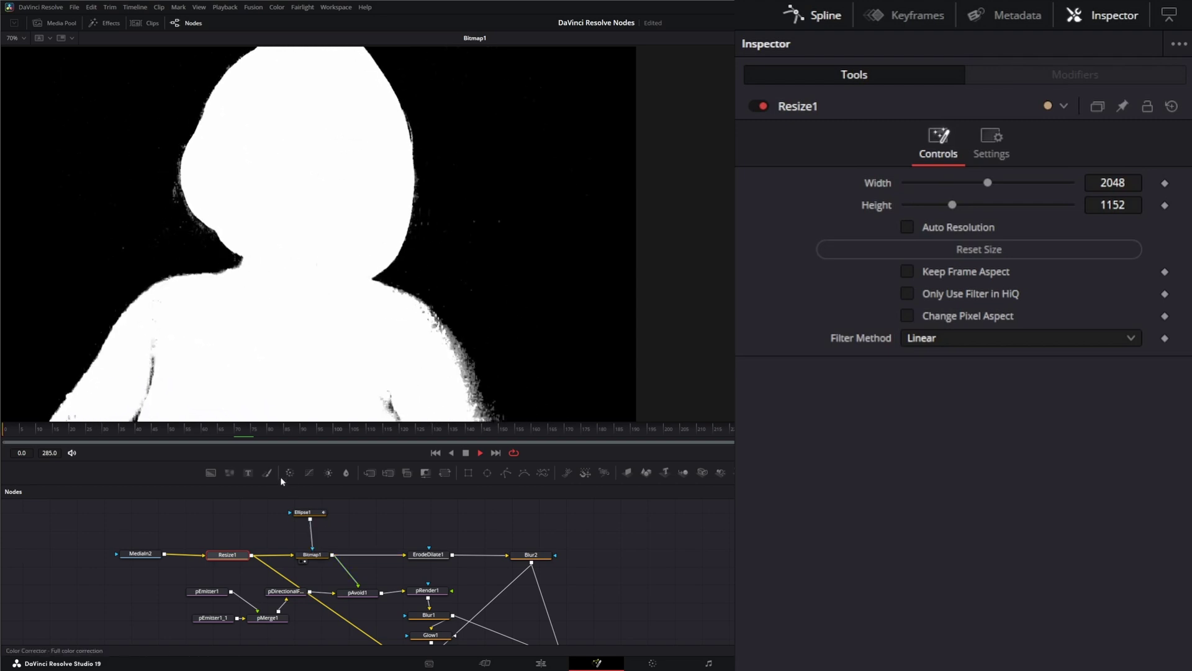
pyautogui.click(303, 512)
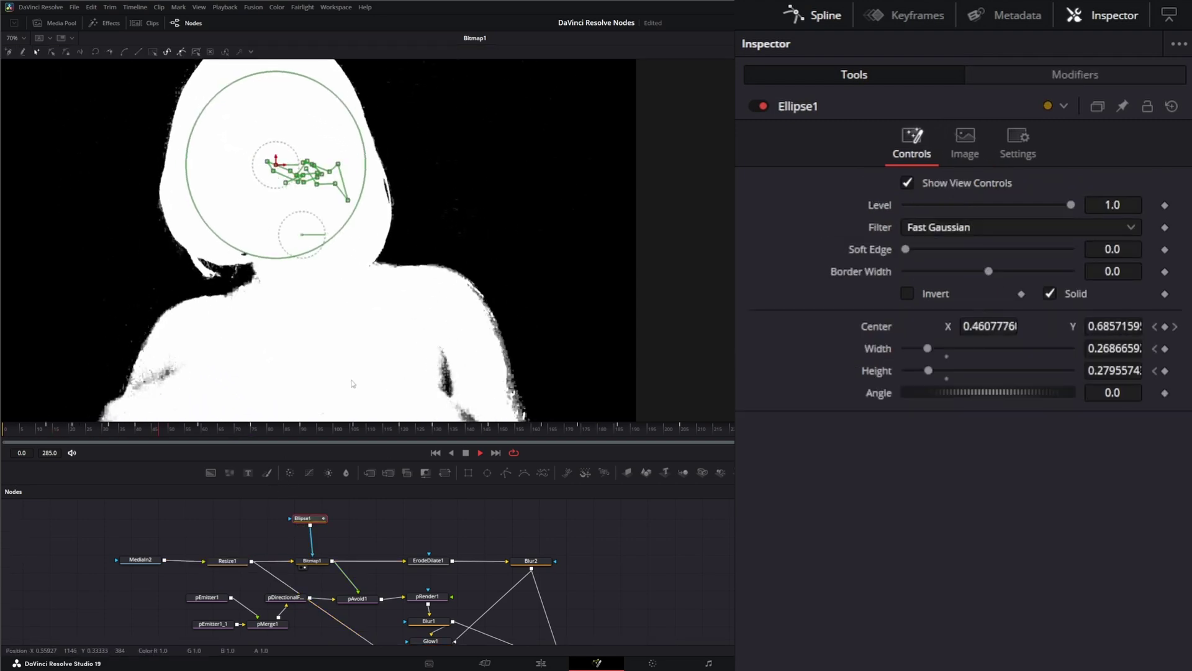
pyautogui.moveTo(388, 536); pyautogui.dragTo(342, 518)
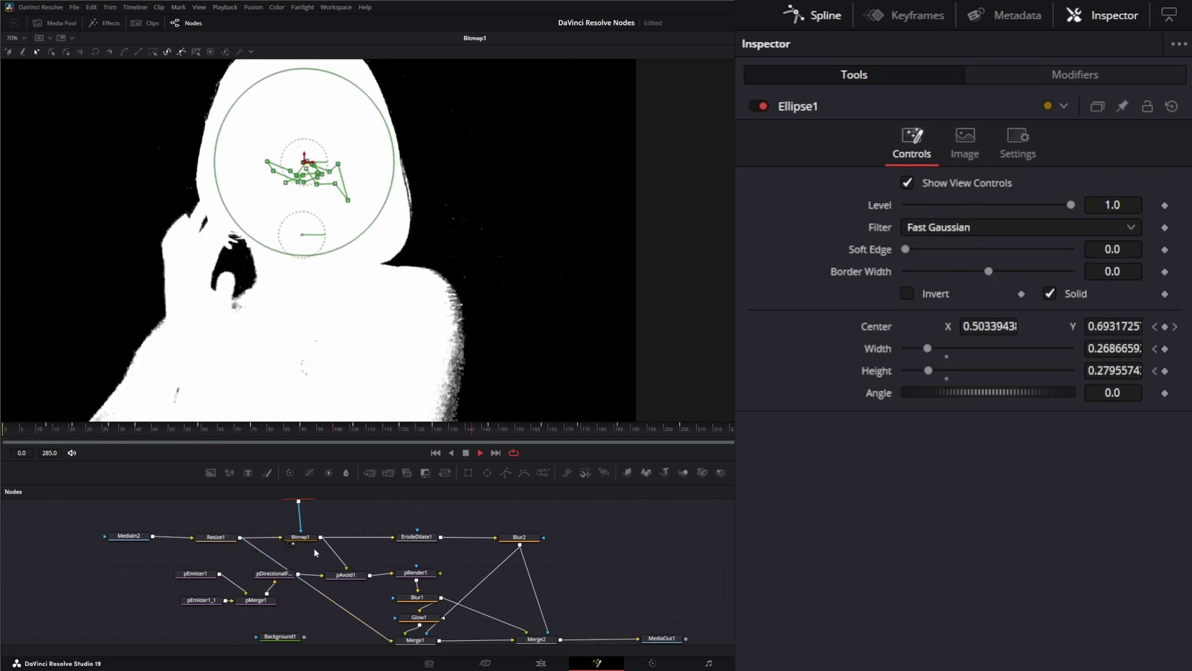
pyautogui.click(320, 538)
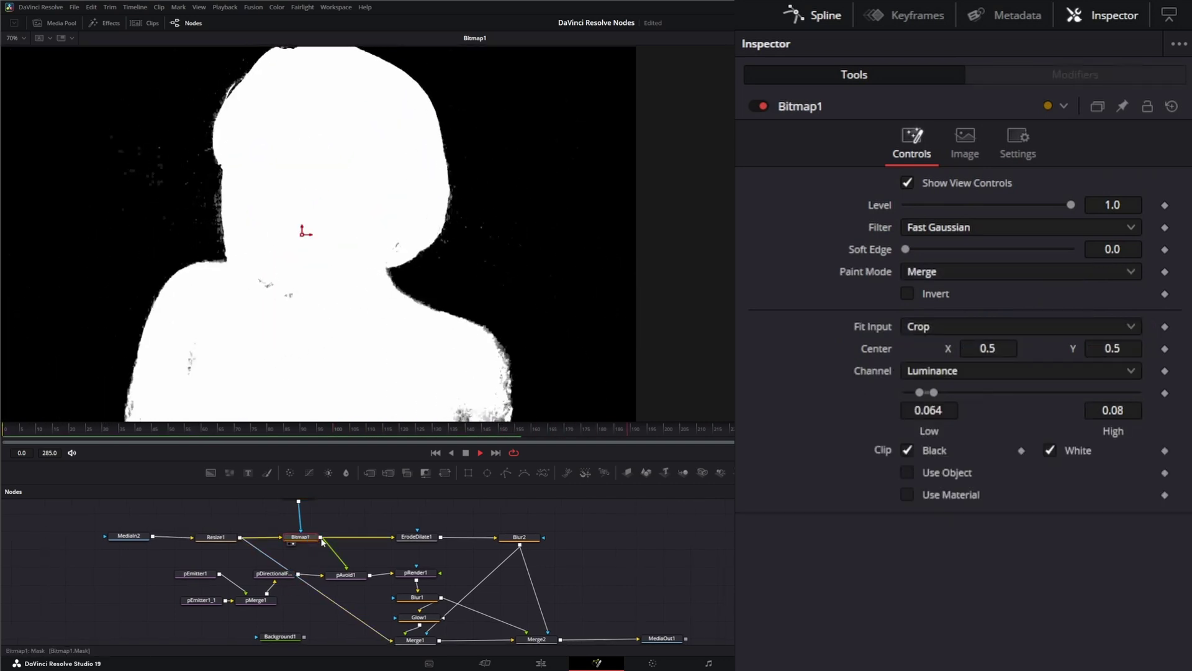
pyautogui.click(348, 575)
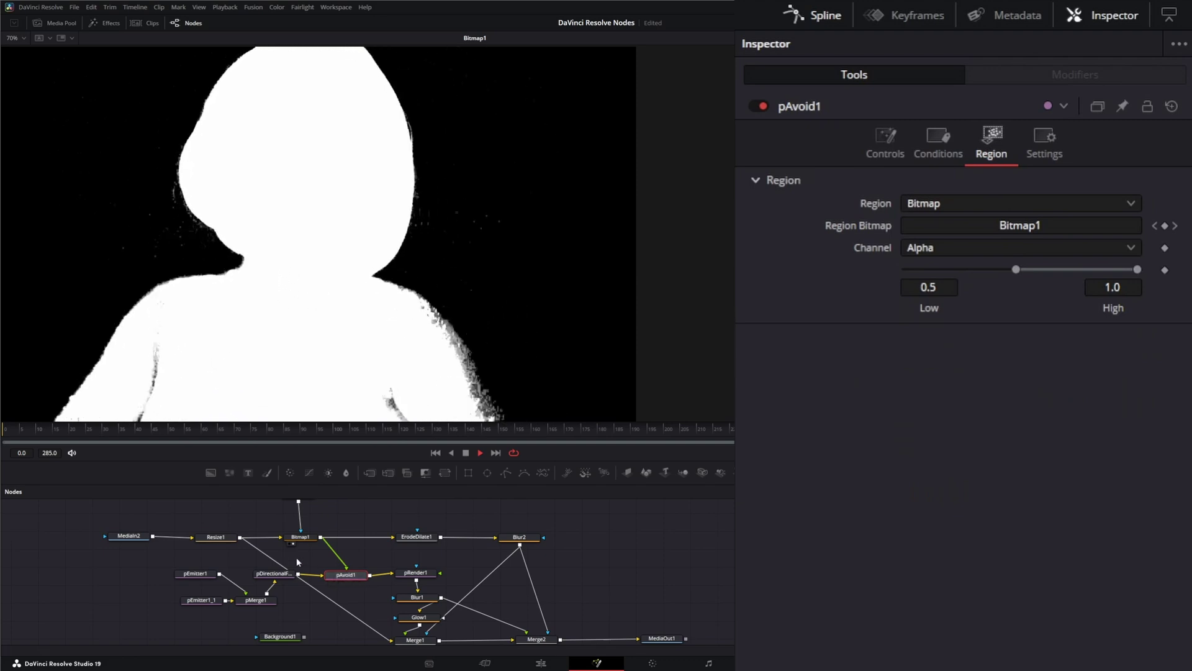
pyautogui.moveTo(261, 566); pyautogui.dragTo(280, 561)
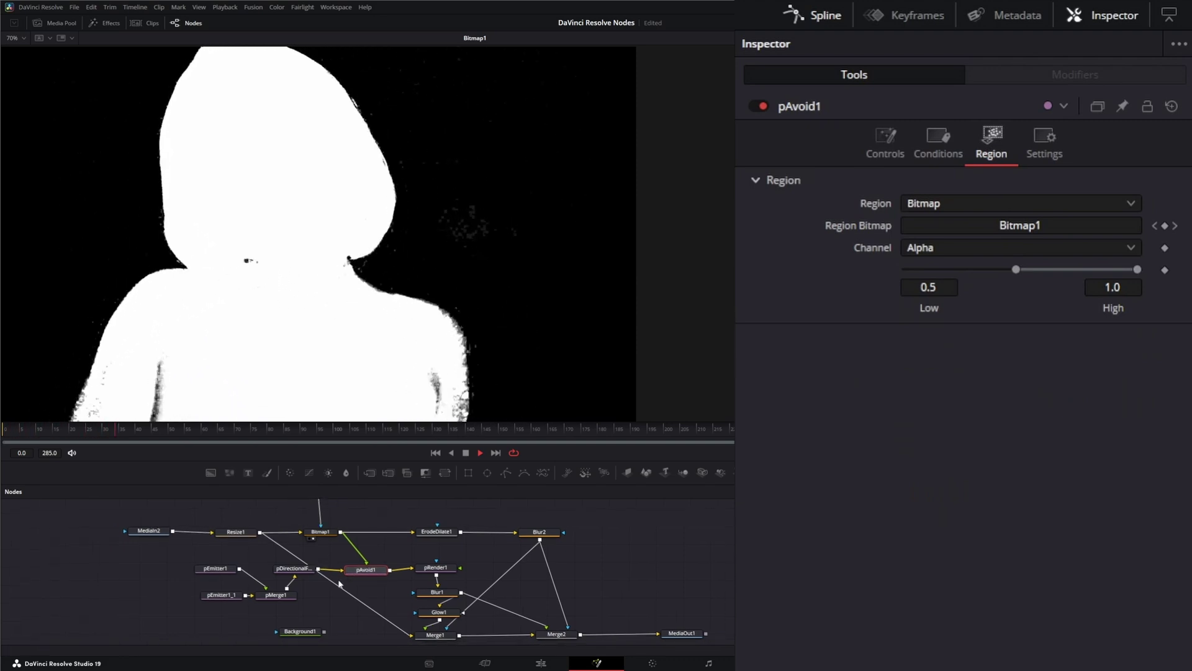
# Step: Show Merge1 in the viewer and open pEmitter1's Style settings (Point Cluster, 5 points, Add mode)
pyautogui.click(217, 572)
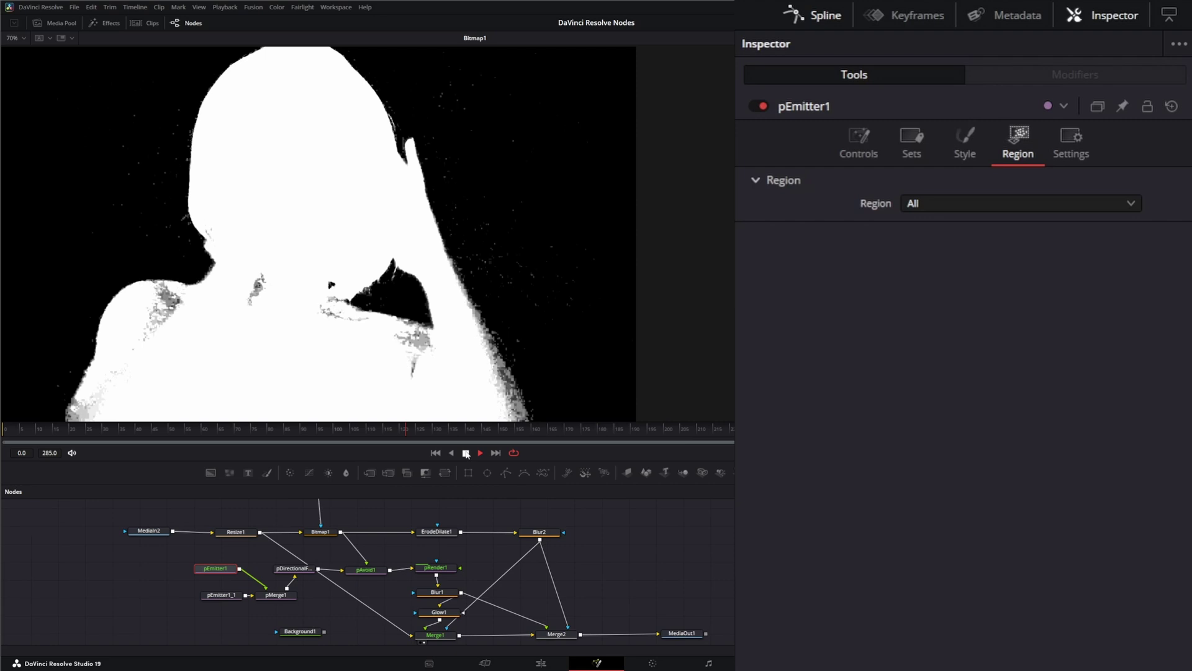
pyautogui.click(421, 640)
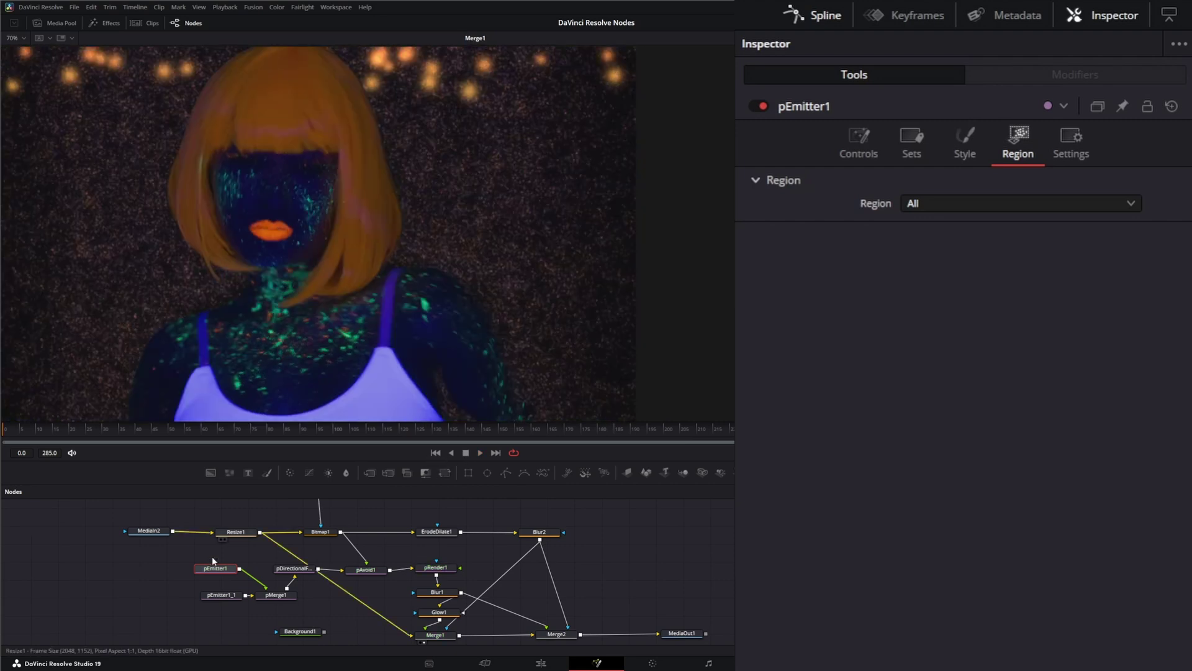
pyautogui.moveTo(227, 570); pyautogui.dragTo(226, 565)
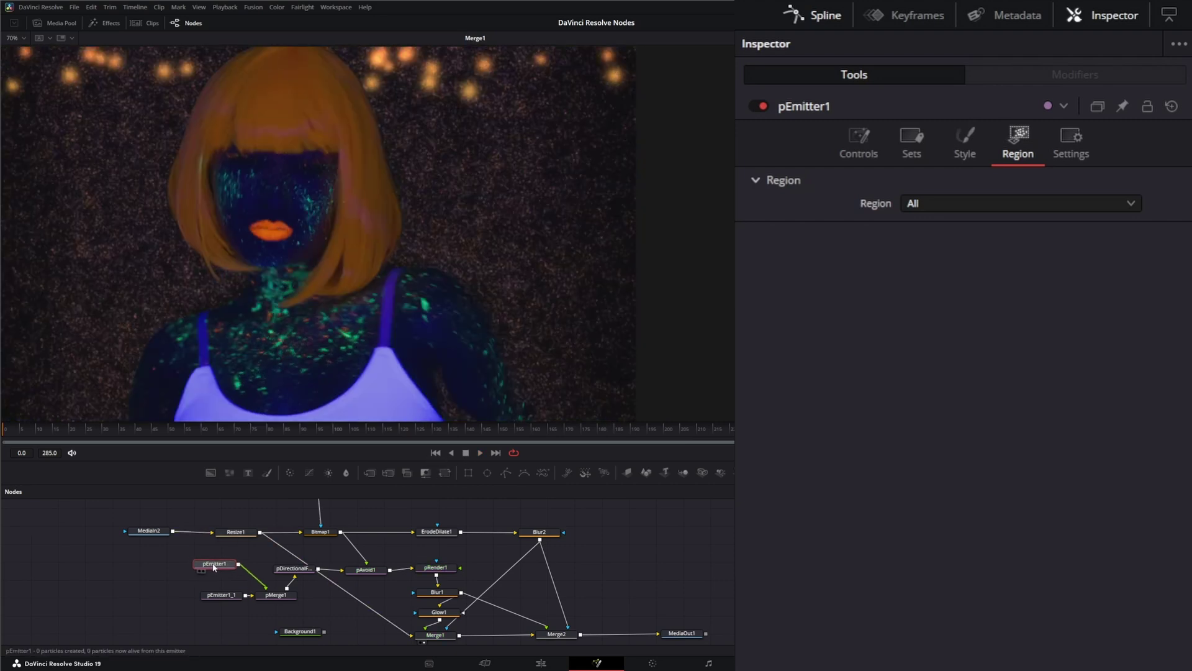
pyautogui.click(435, 635)
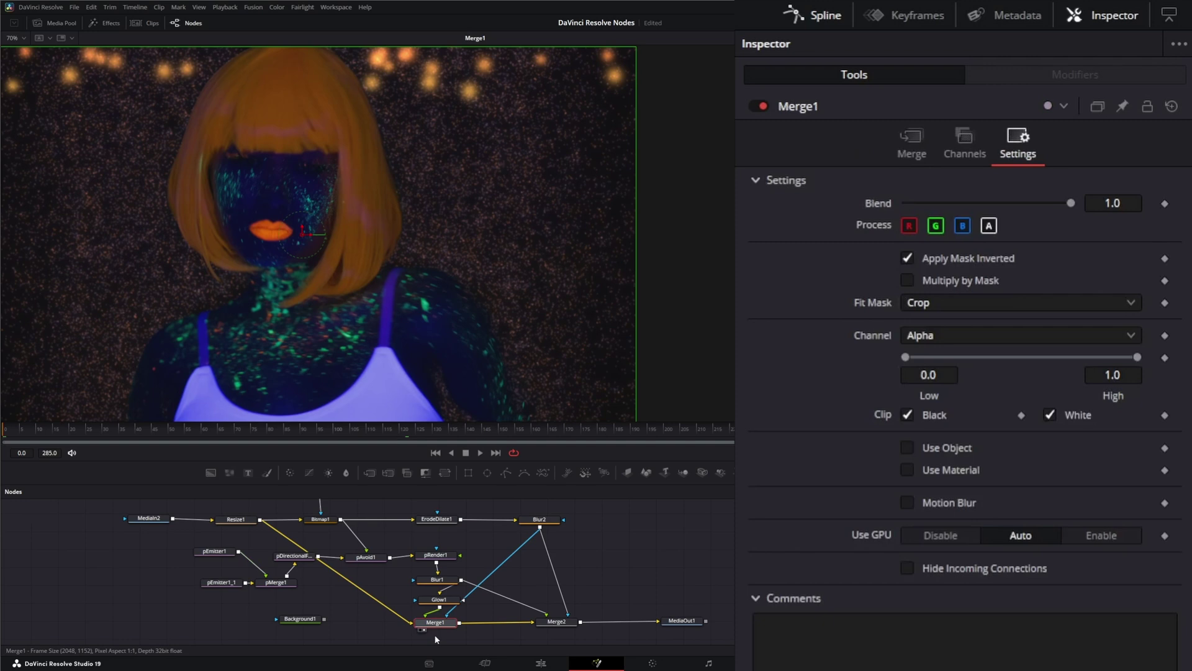
pyautogui.click(216, 552)
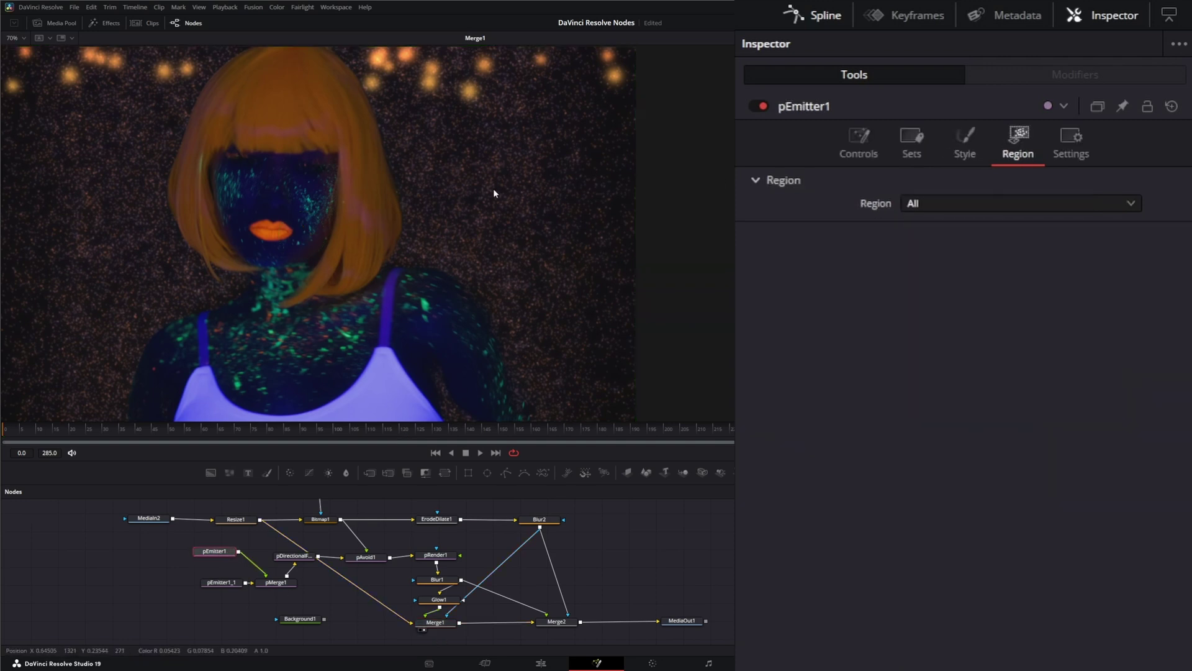
pyautogui.click(865, 137)
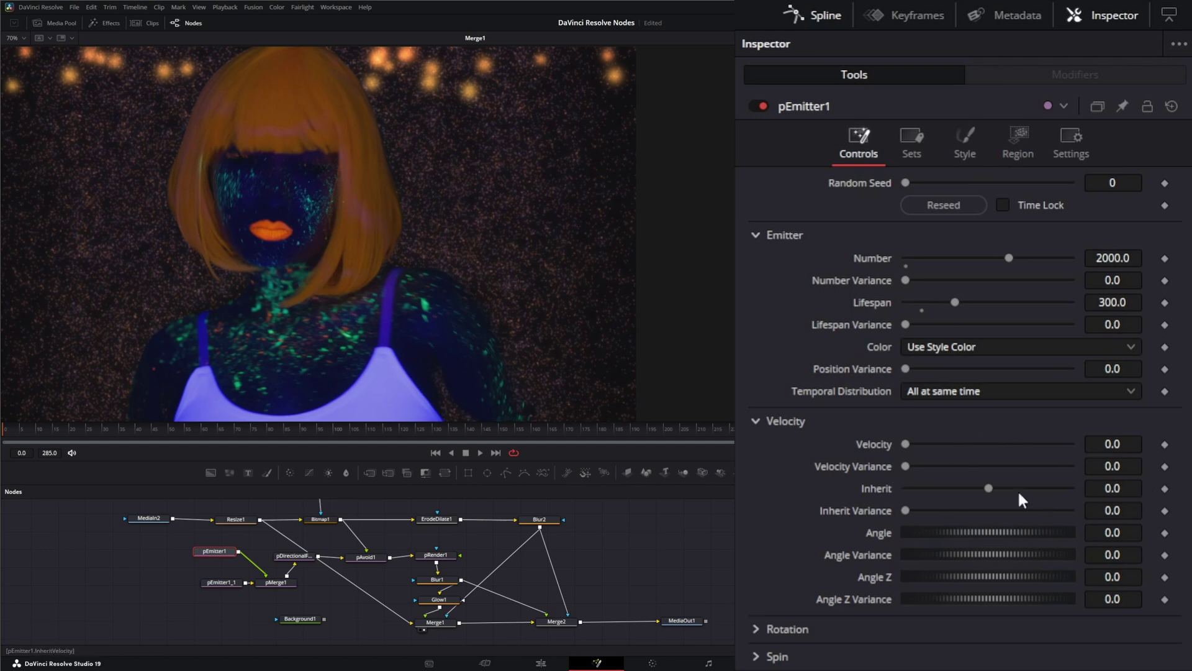
pyautogui.click(964, 146)
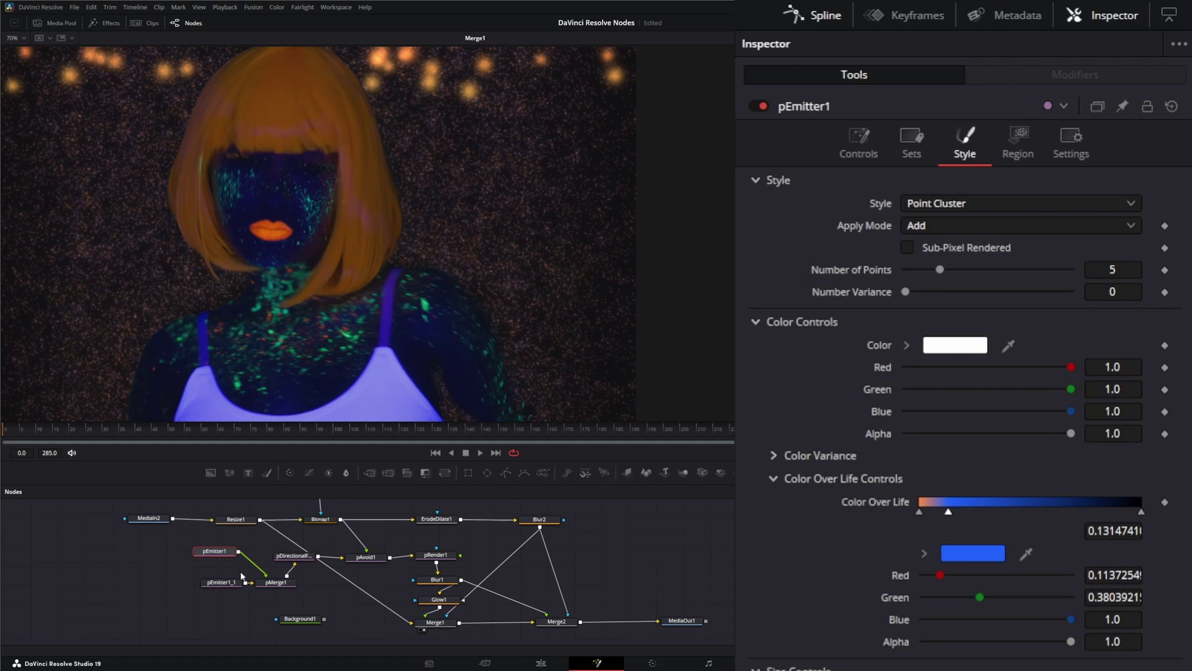
# Step: Show pEmitter1_1's line emission region and pan the viewer to reframe the image
pyautogui.click(230, 584)
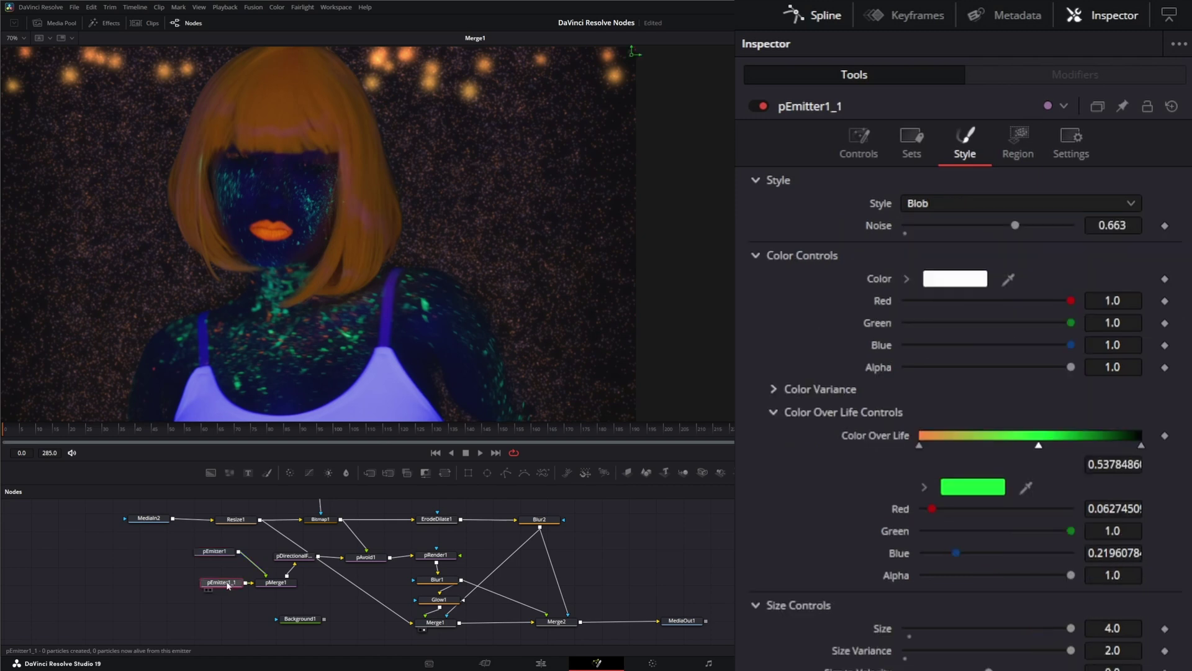
pyautogui.click(1023, 133)
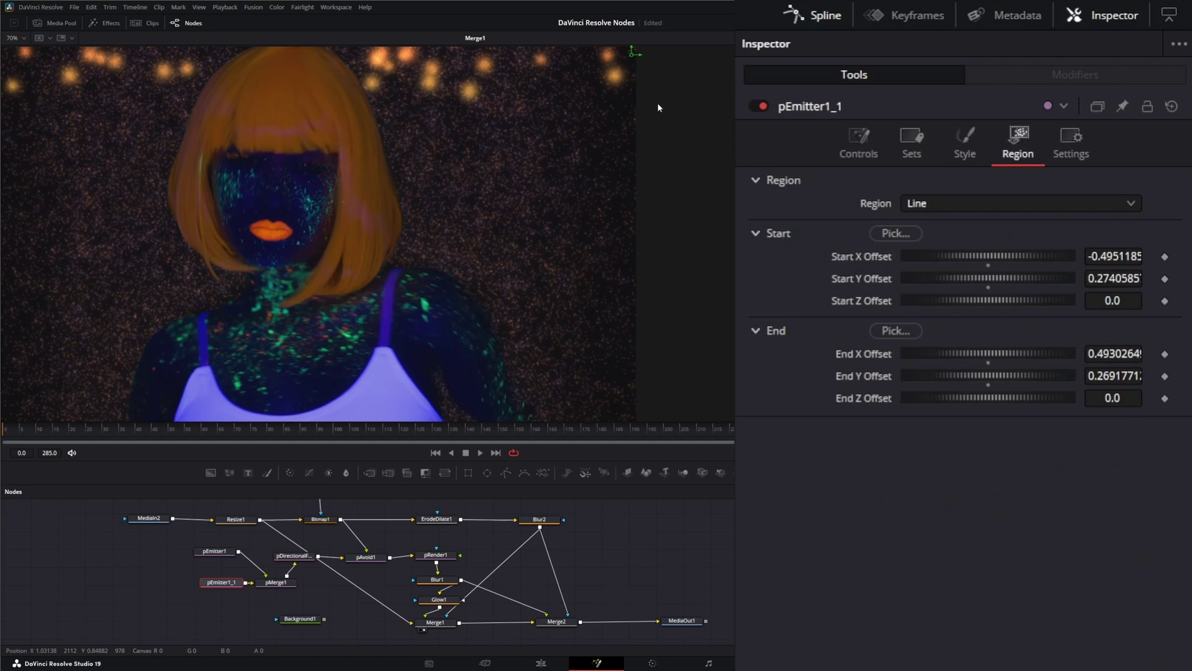
pyautogui.moveTo(657, 103); pyautogui.dragTo(729, 151)
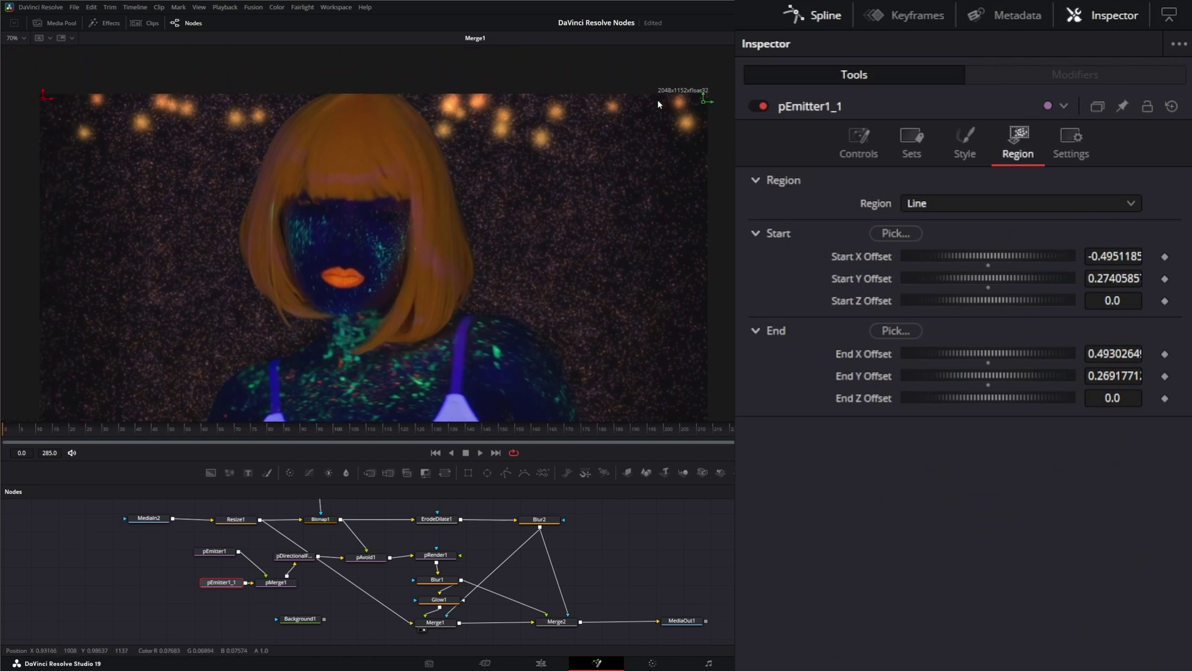
pyautogui.moveTo(659, 104); pyautogui.dragTo(724, 137)
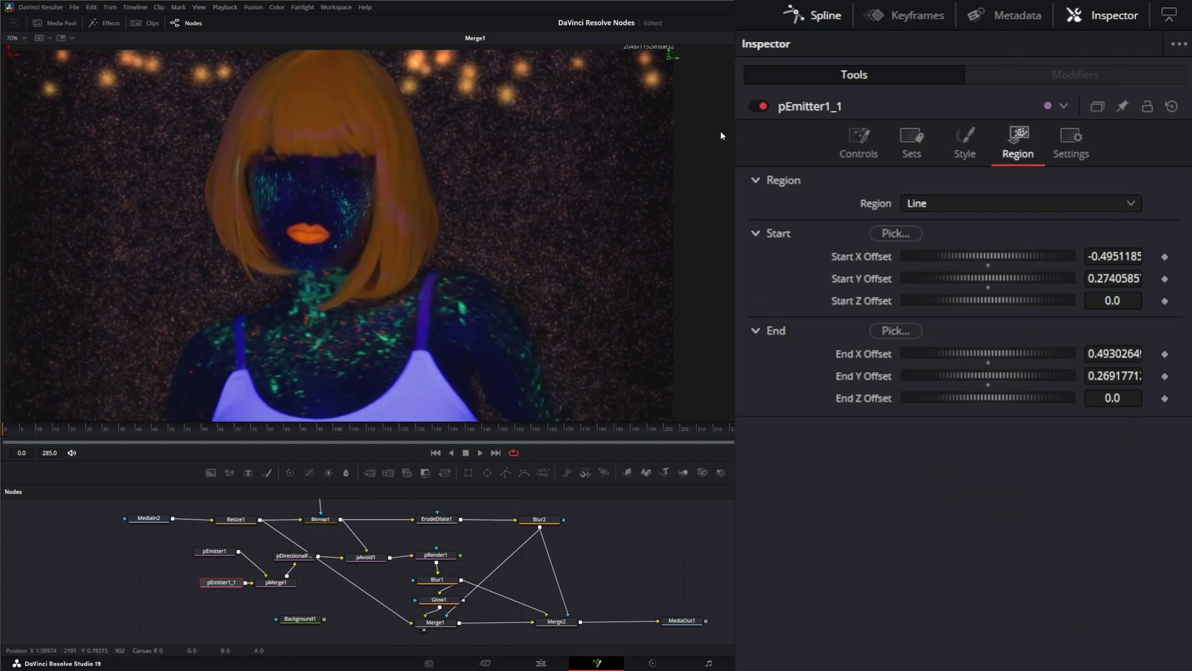
# Step: Review pEmitter1_1's Blob style (Noise 0.663, Size 4.0, Variance 2.0), then select both emitters
pyautogui.click(969, 140)
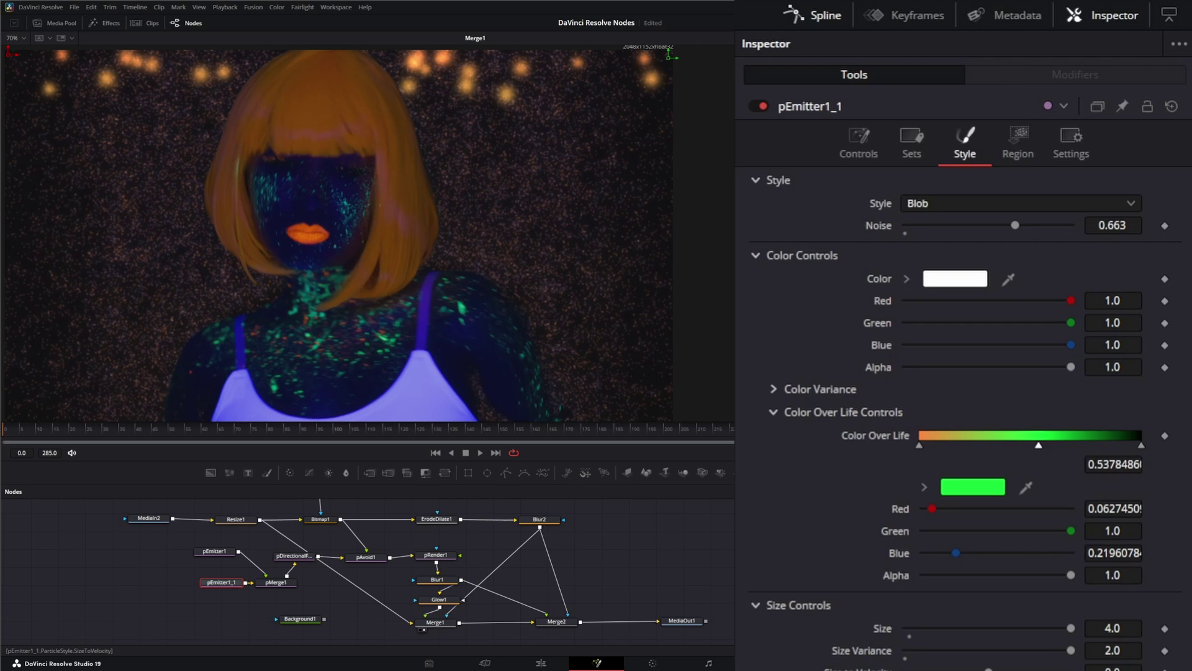
pyautogui.scroll(-5, 947, 633)
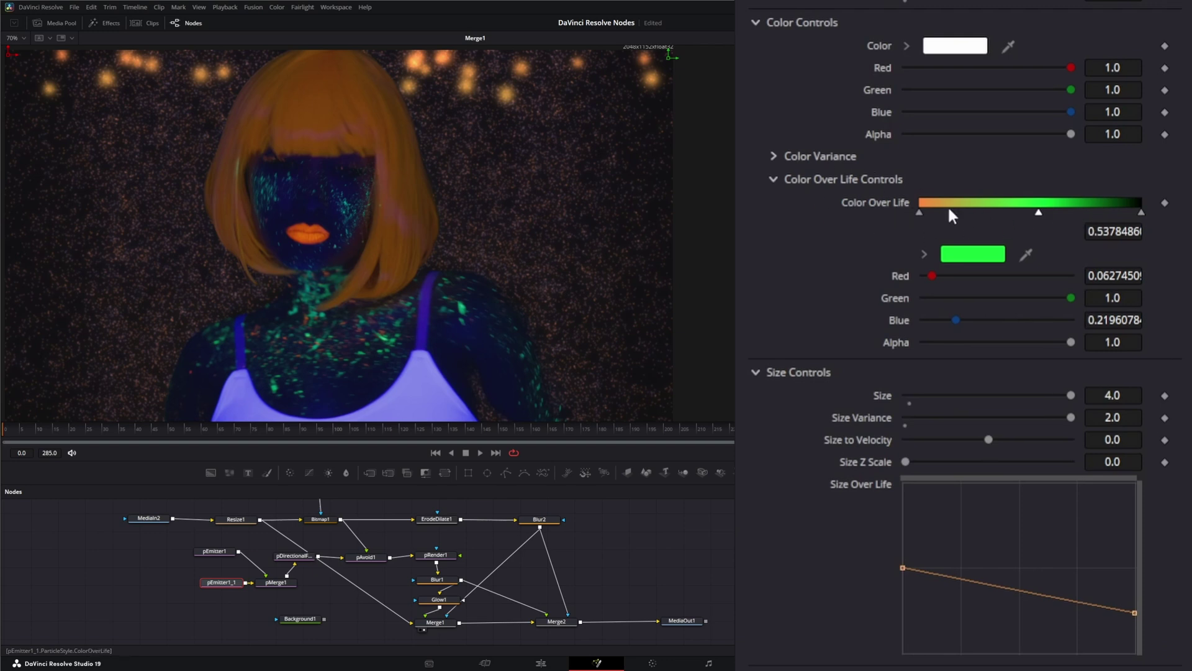
pyautogui.scroll(5, 907, 189)
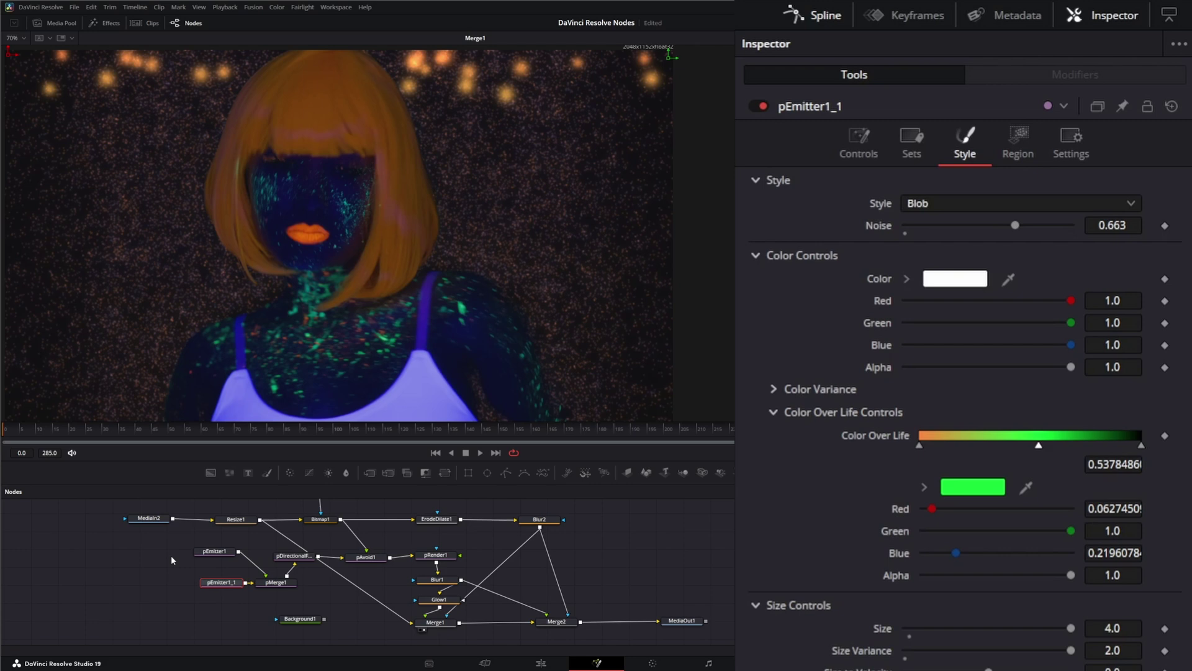
pyautogui.moveTo(230, 593); pyautogui.dragTo(231, 594)
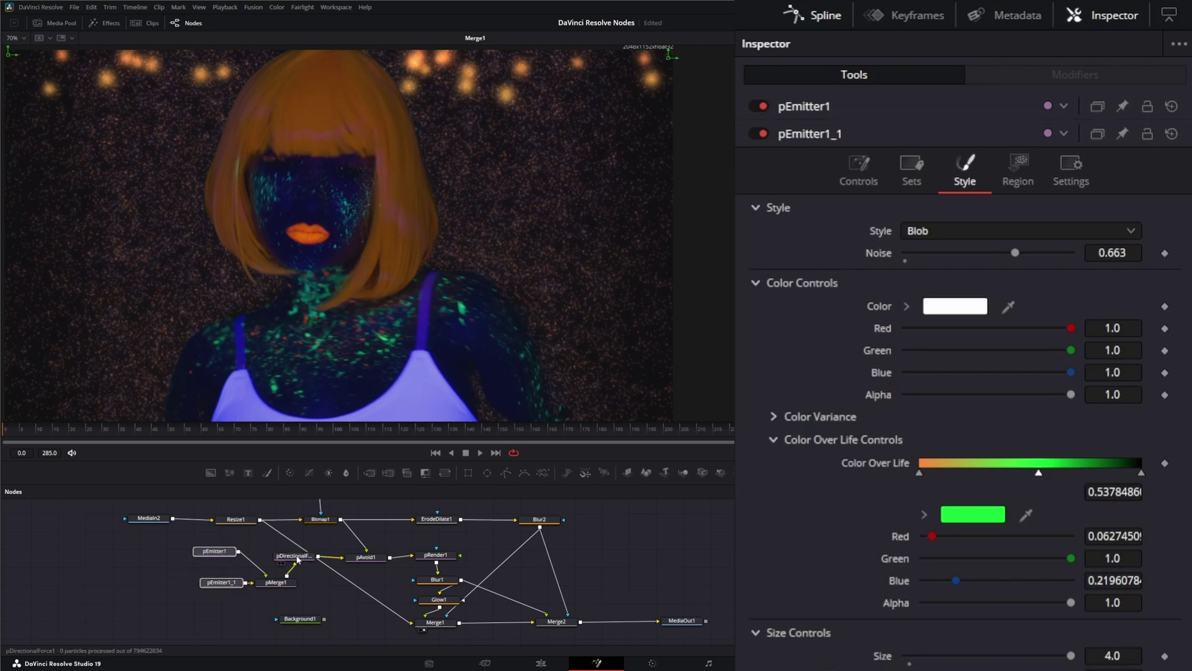
# Step: Inspect pDirectionalForce1 and pAvoid1's Bitmap1 region, Distance 0.1 and Strength 1.0, then play the comp
pyautogui.click(295, 557)
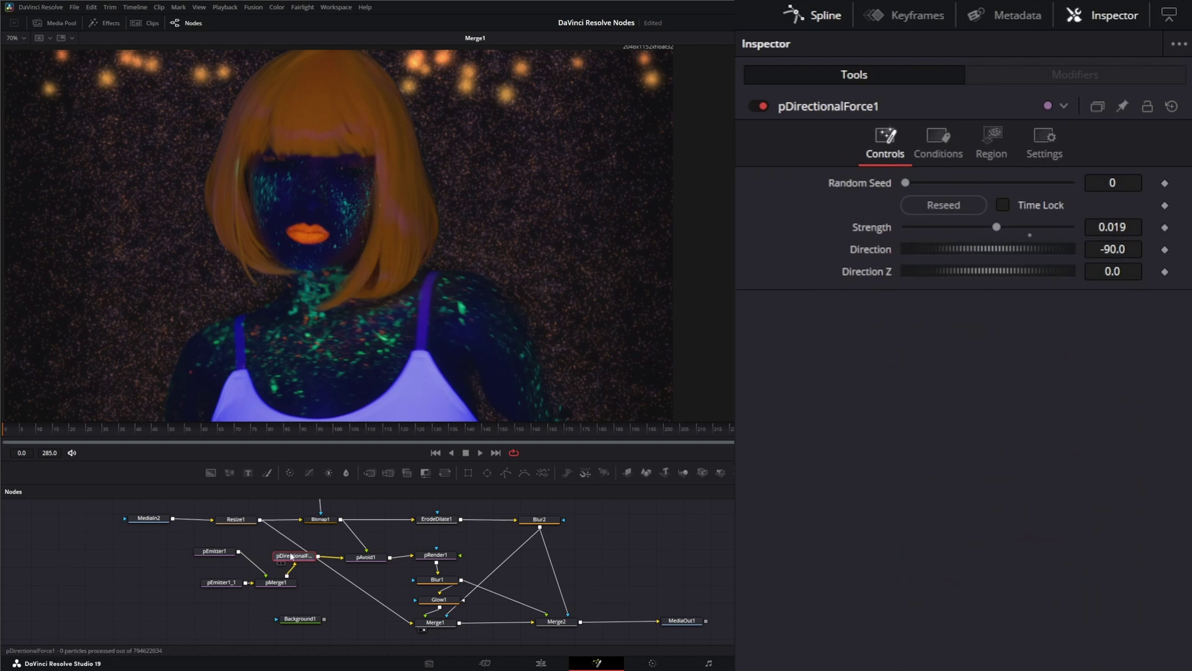
pyautogui.click(367, 558)
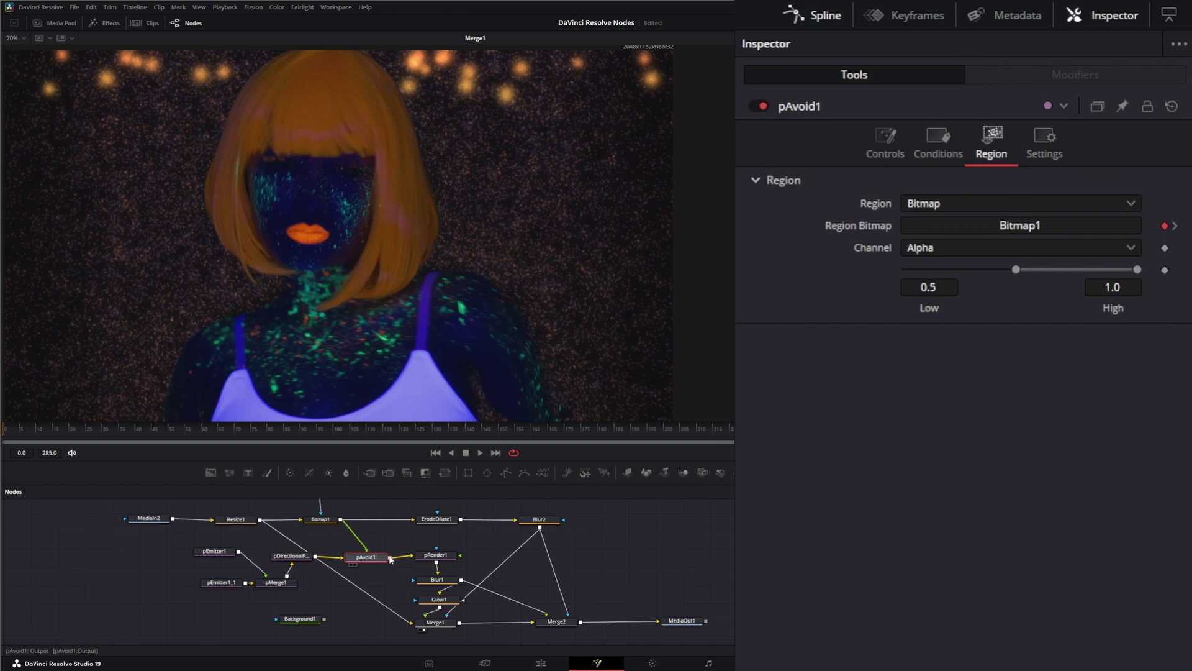
pyautogui.click(885, 149)
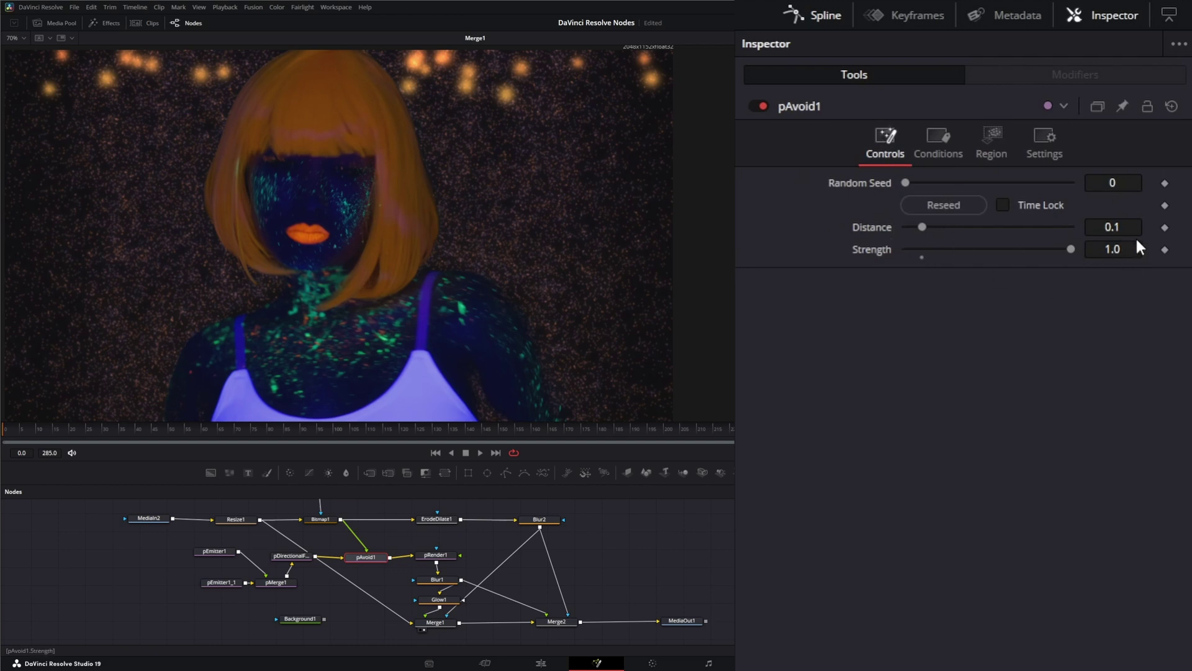
pyautogui.click(480, 452)
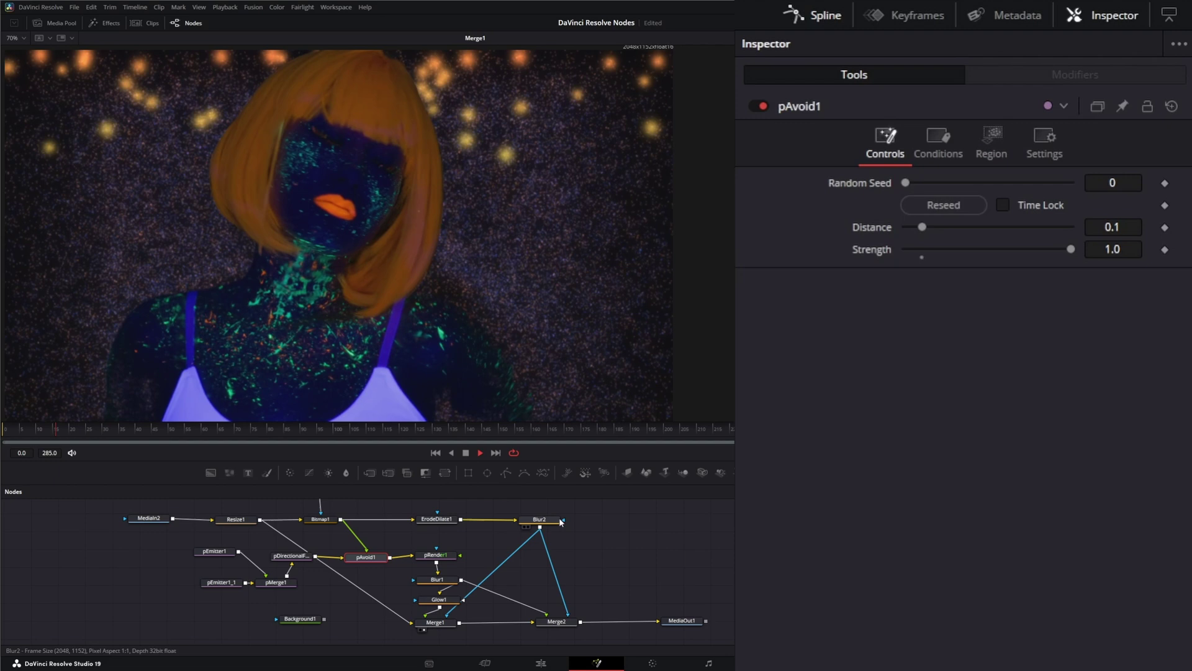
# Step: Inspect Background1, Blur1 and Glow1, then pull Blur2's mask wire off Merge1
pyautogui.moveTo(300, 620); pyautogui.dragTo(287, 619)
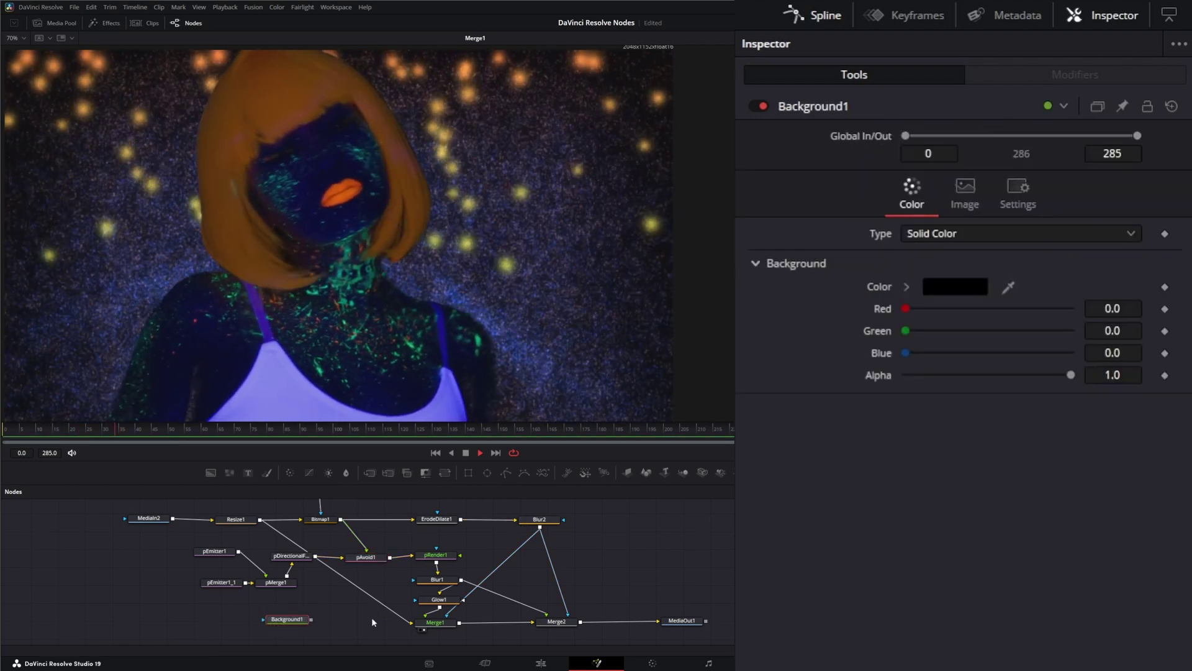
pyautogui.click(438, 580)
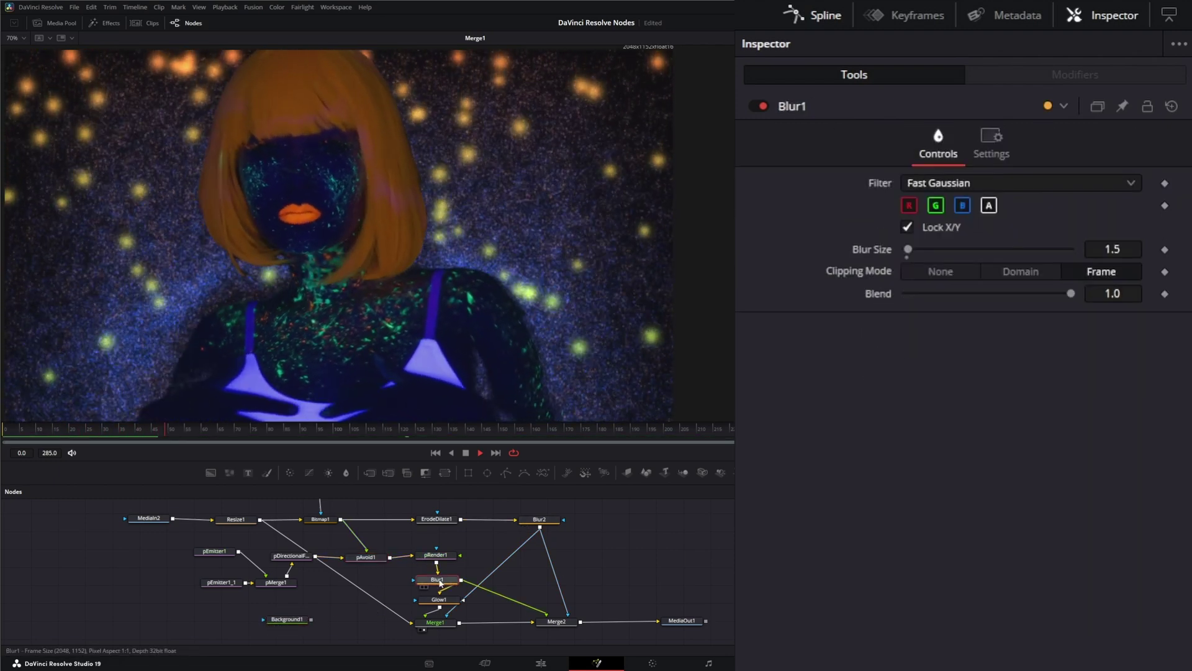
pyautogui.click(439, 601)
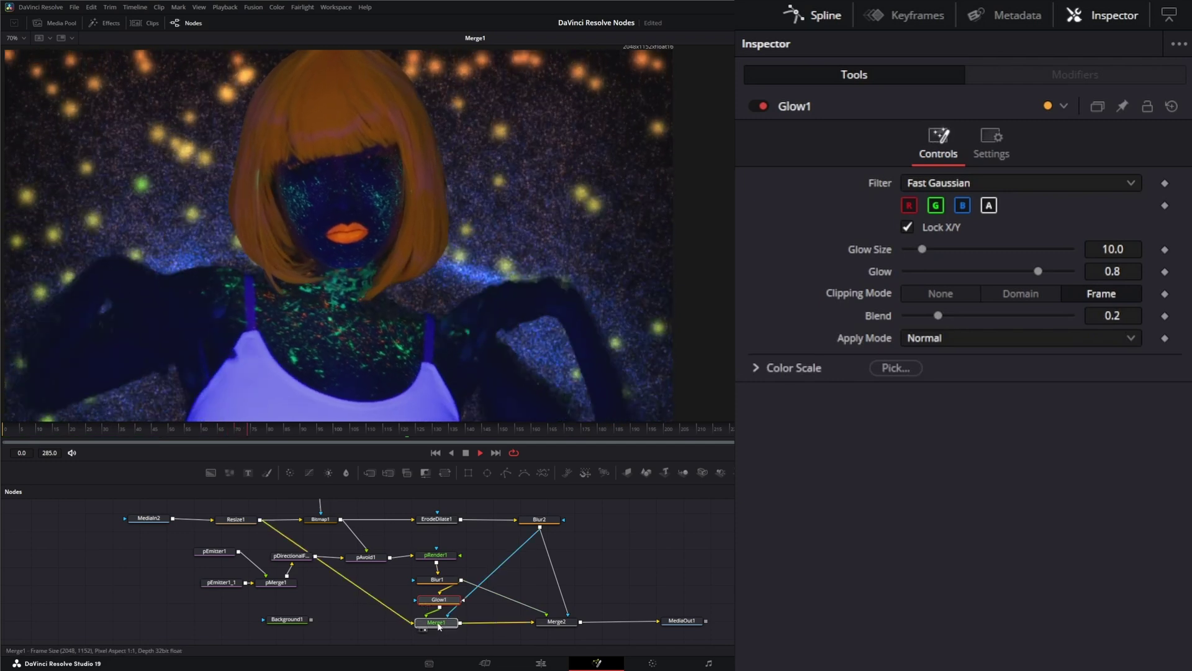
pyautogui.moveTo(438, 626); pyautogui.dragTo(445, 637)
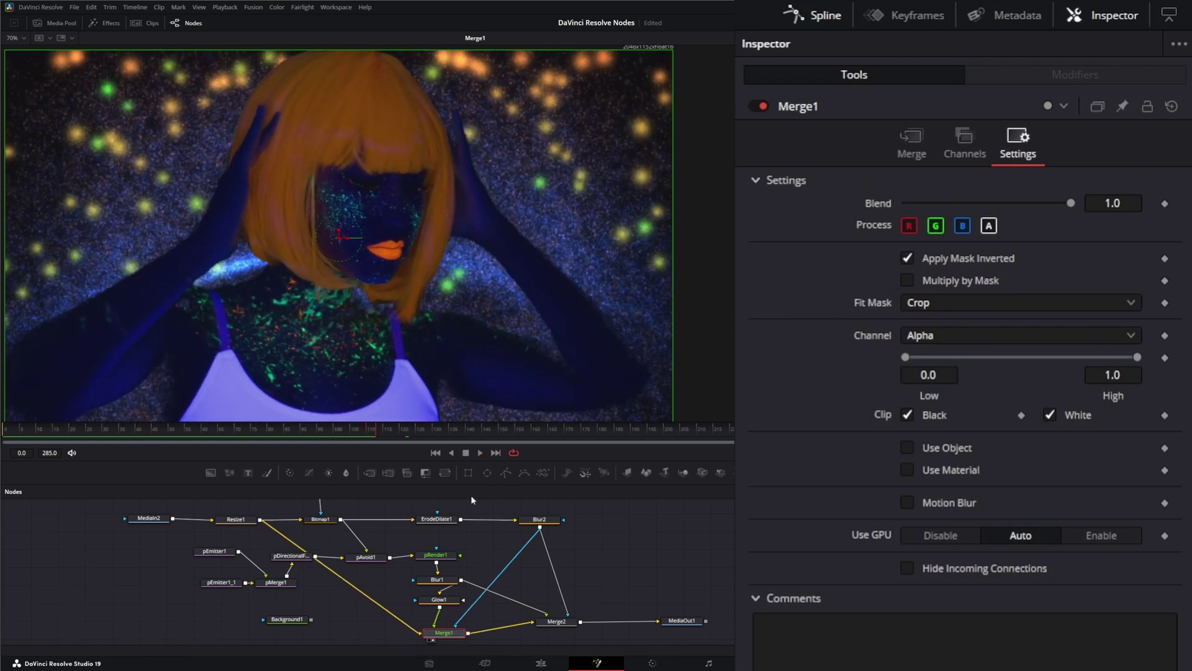
pyautogui.moveTo(475, 615); pyautogui.dragTo(460, 617)
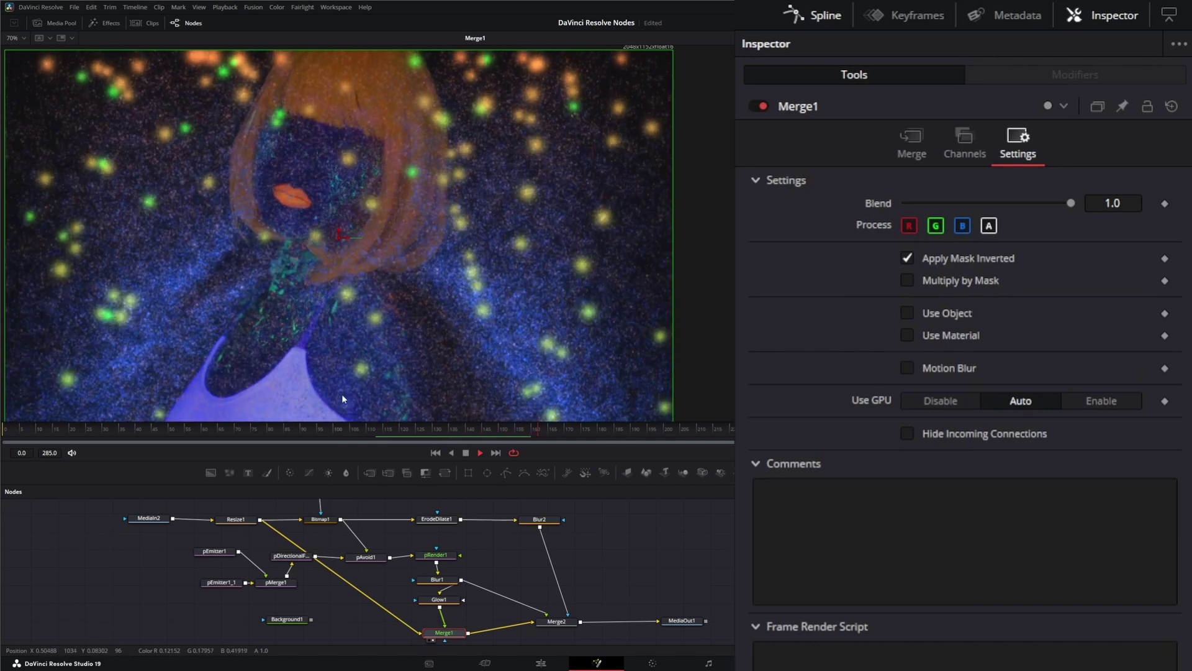
# Step: Inspect Bitmap1, ErodeDilate1 and Blur2, then wire Blur2 into Merge1's effect-mask input
pyautogui.click(321, 518)
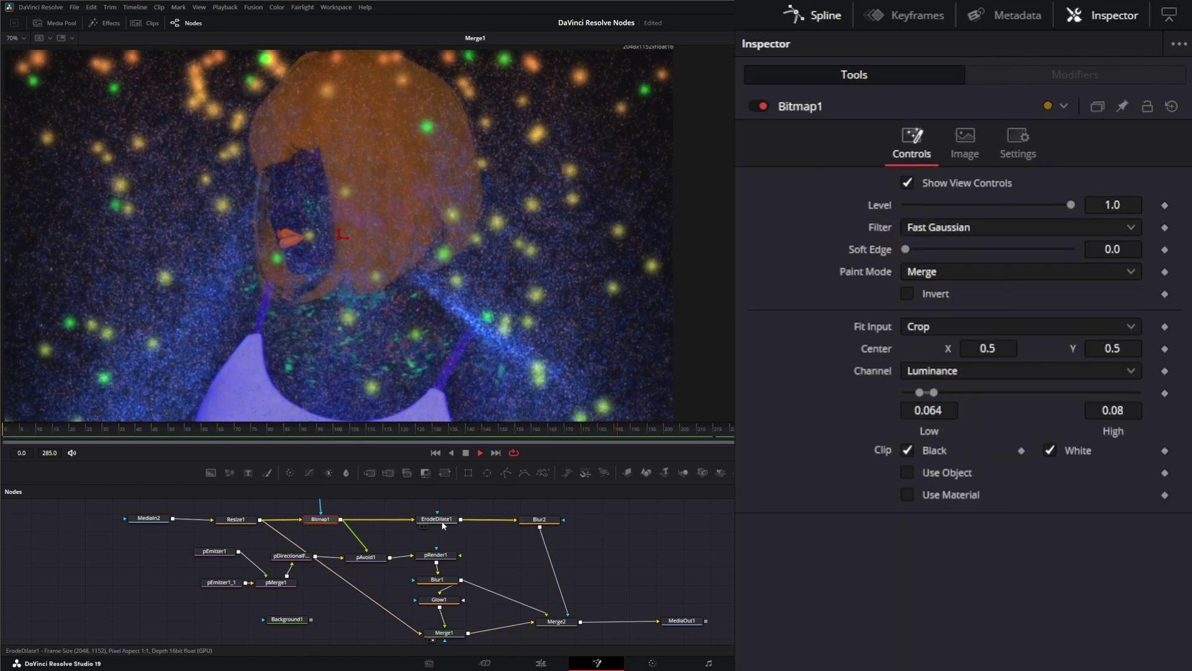
pyautogui.click(438, 518)
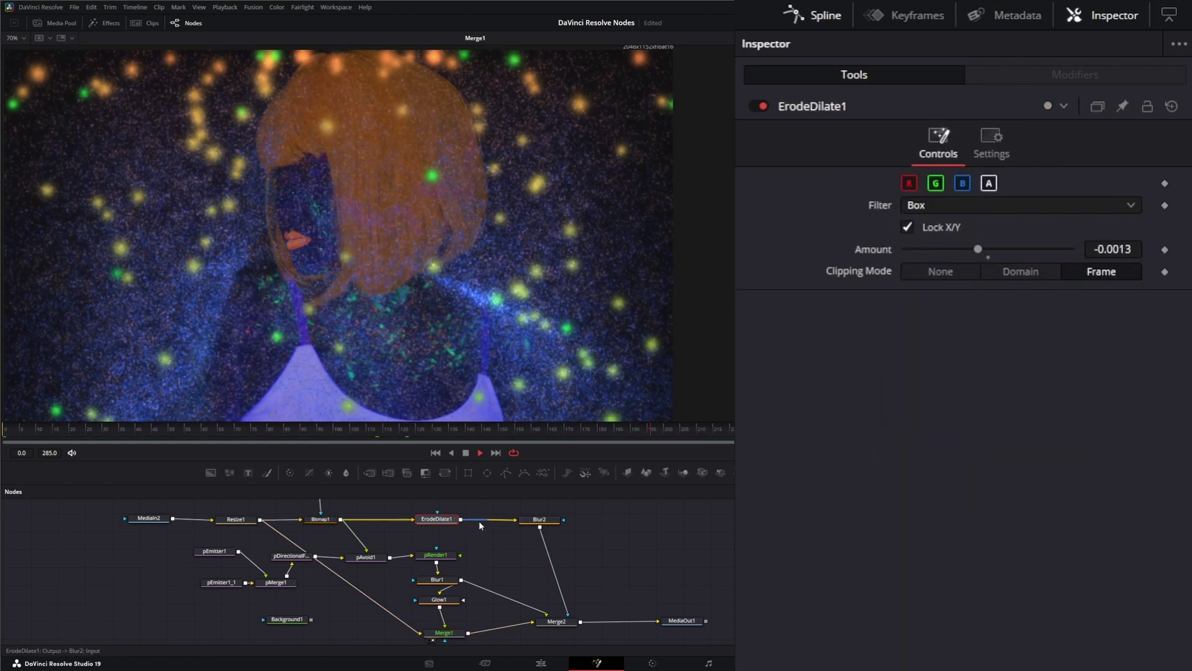
pyautogui.click(540, 521)
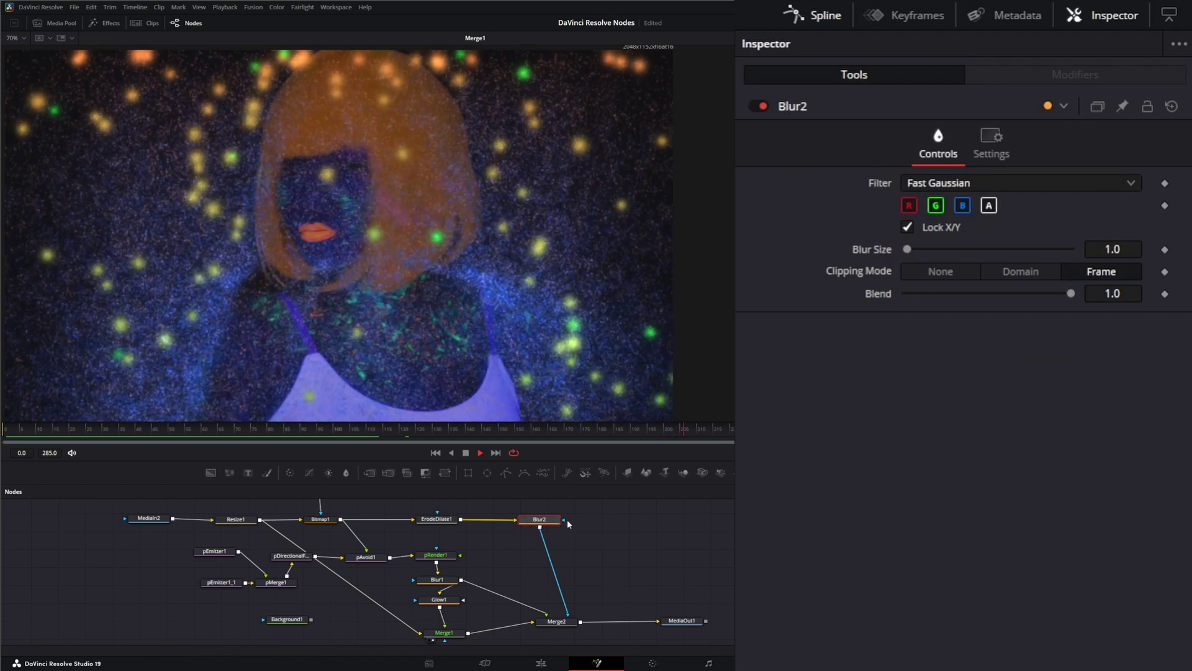
pyautogui.moveTo(540, 527); pyautogui.dragTo(444, 640)
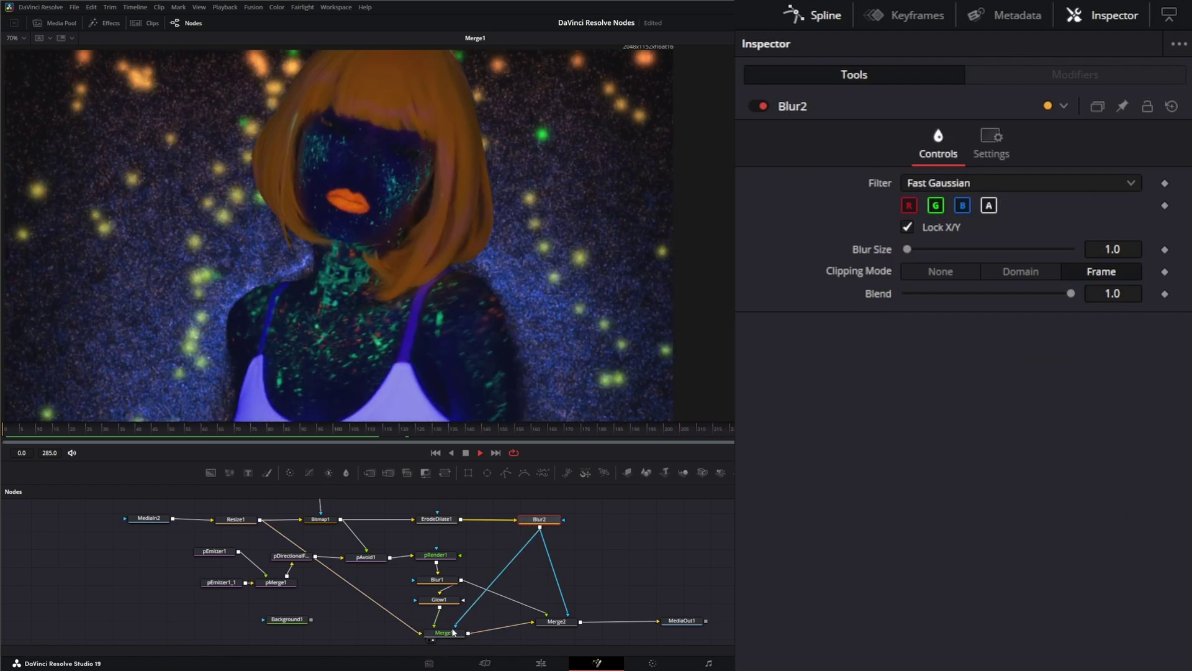
# Step: Bypass ErodeDilate1 to compare the result, then re-enable it
pyautogui.click(436, 518)
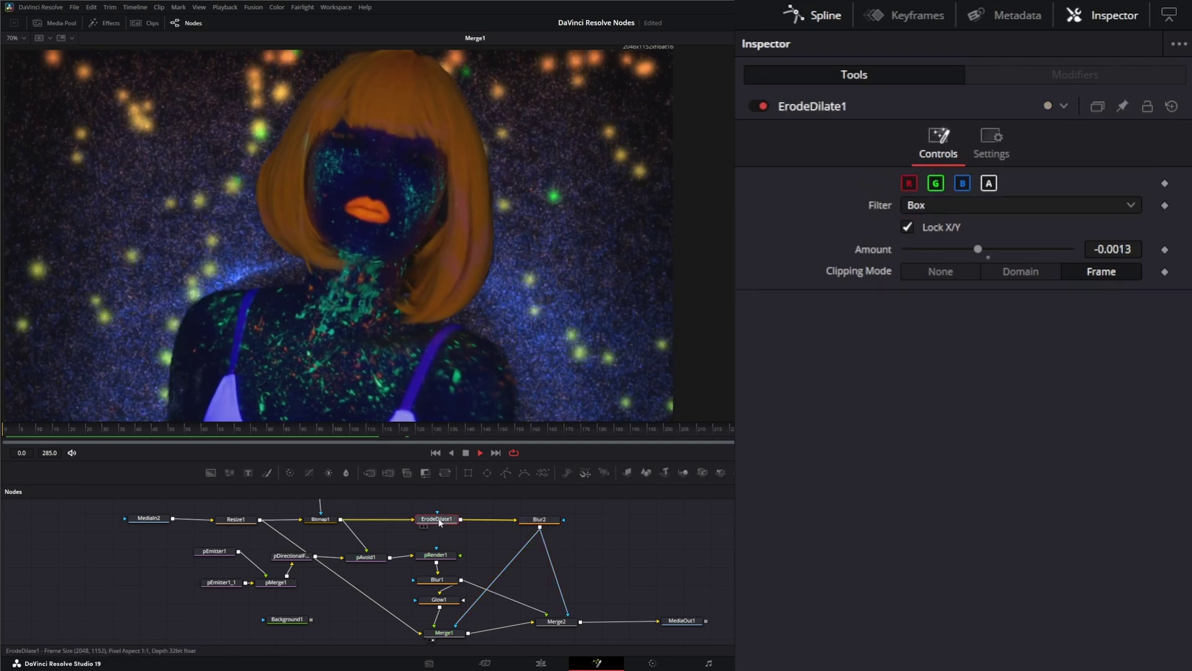
pyautogui.click(762, 105)
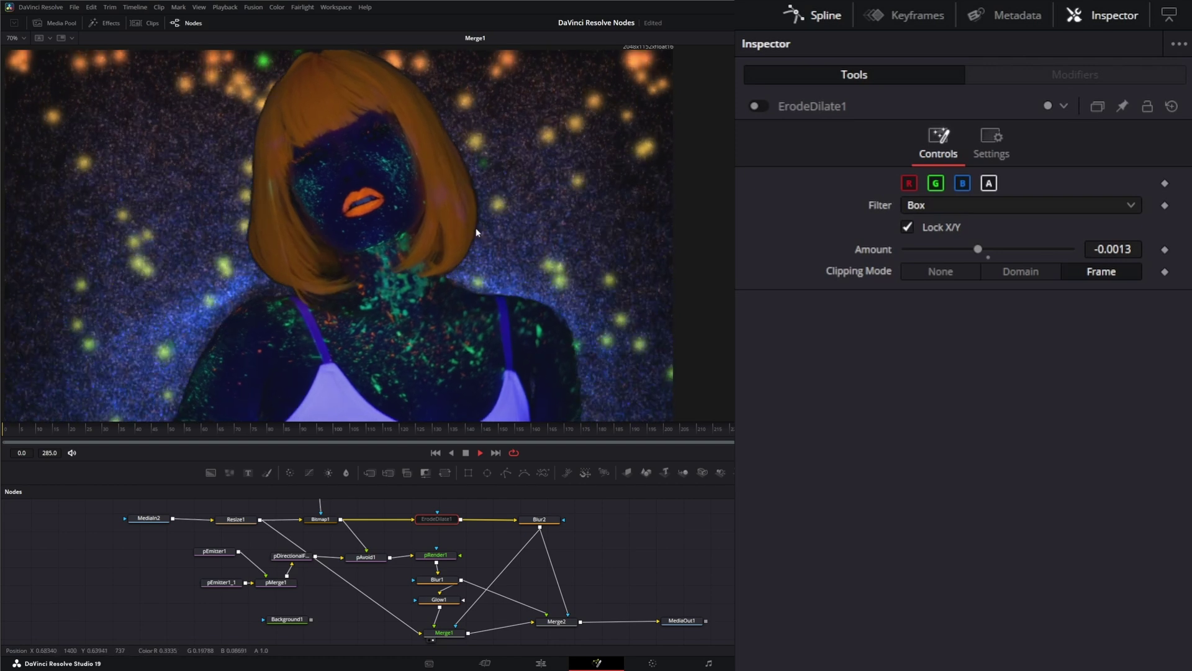
pyautogui.click(755, 104)
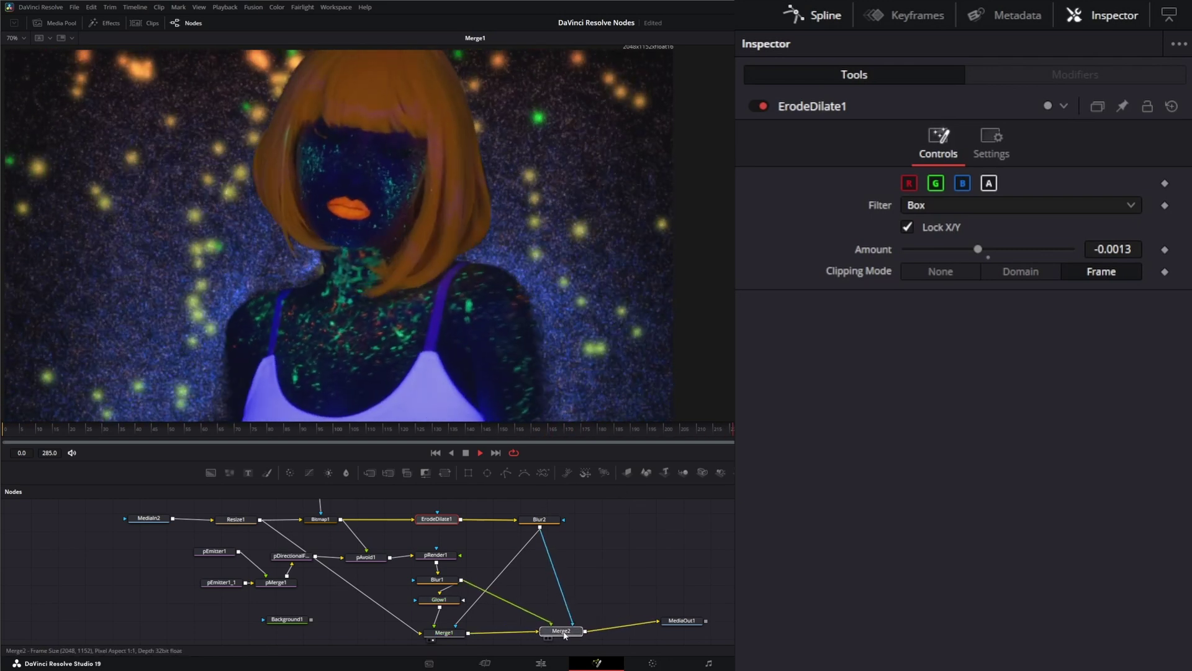
# Step: Check Glow1 and Blur1, then set Merge2's Blend to 0.005
pyautogui.moveTo(560, 625); pyautogui.dragTo(565, 638)
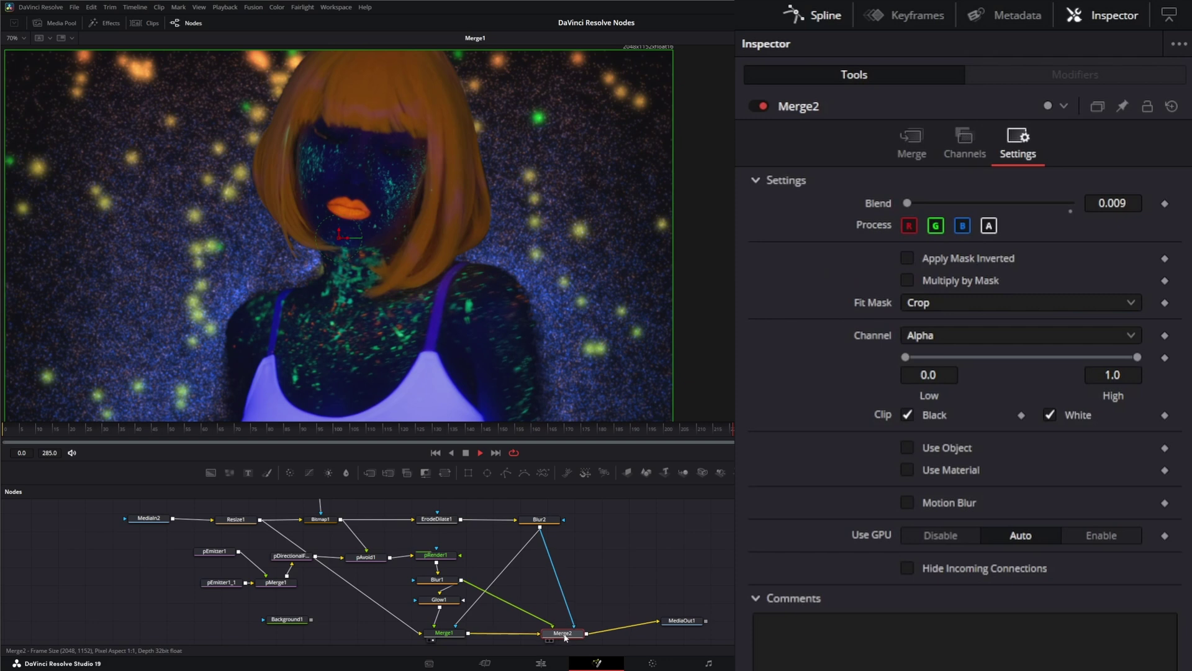
pyautogui.click(443, 602)
pyautogui.click(448, 581)
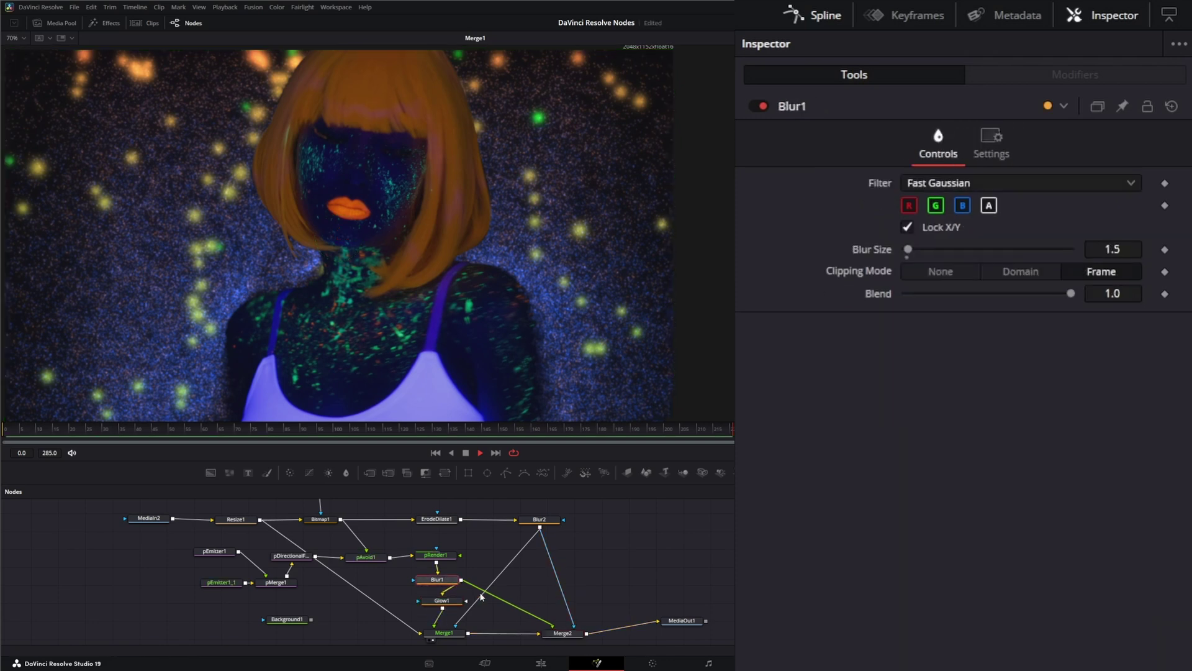
pyautogui.click(565, 635)
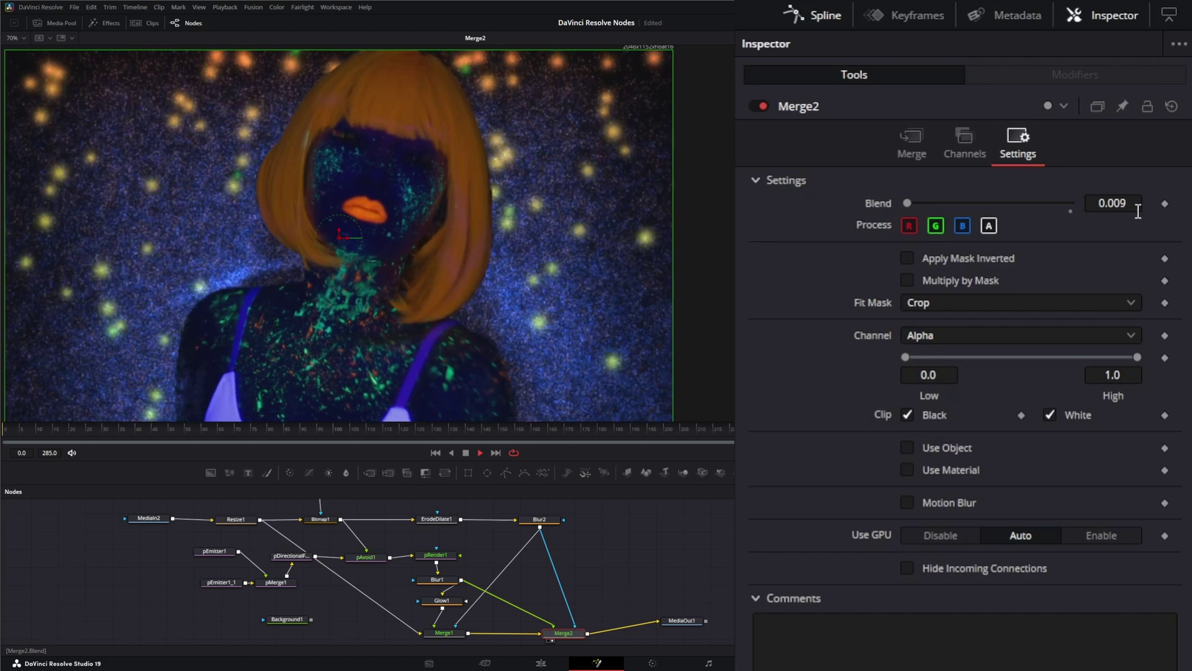
pyautogui.moveTo(908, 203)
pyautogui.mouseDown()
pyautogui.moveTo(1129, 204)
pyautogui.moveTo(911, 206)
pyautogui.mouseUp()
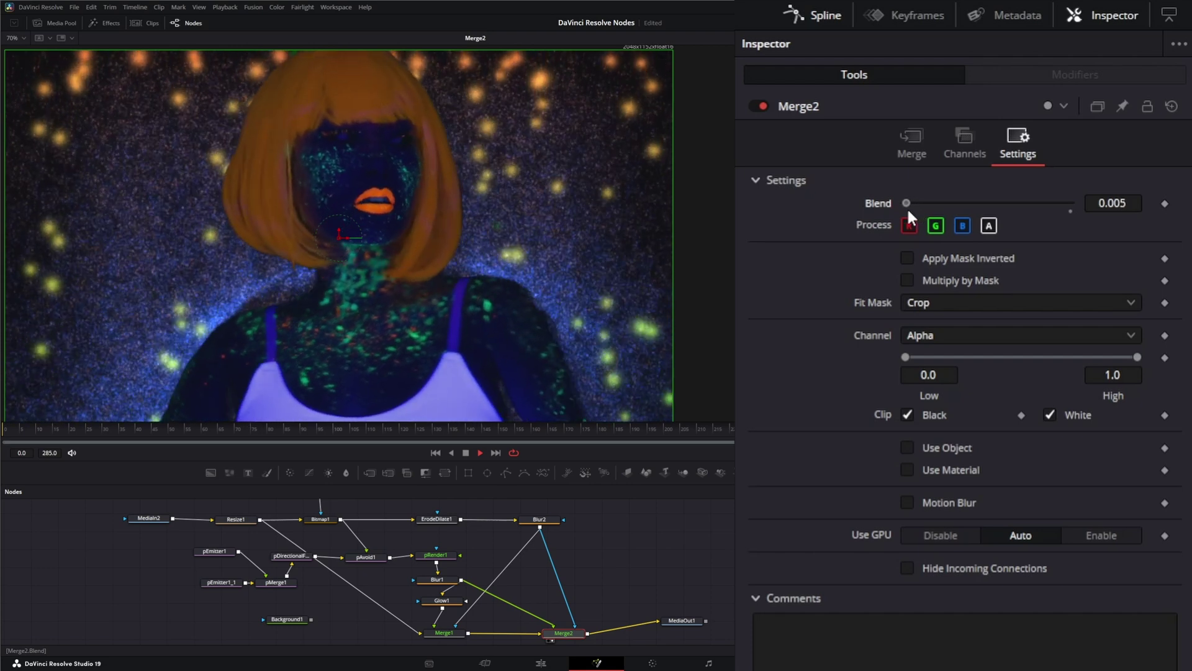